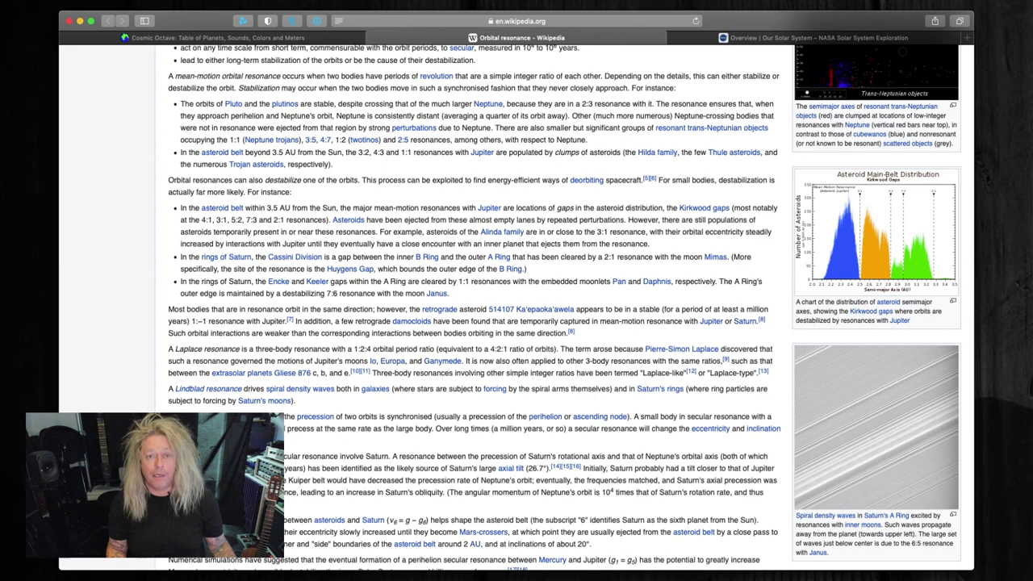
Return to the start of the orbital resonance article, and examine the Cosmic Octave table of planetary frequencies, tones, colors and tempos.
{"action": "scroll", "coordinate": [341, 145], "scroll_direction": "up", "scroll_amount": 20}
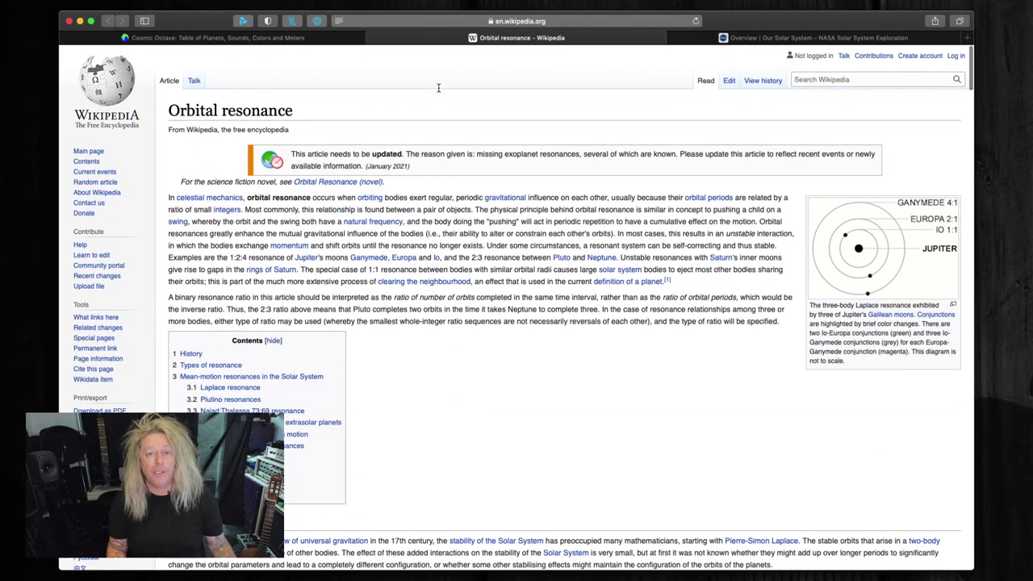
{"action": "left_click", "coordinate": [266, 37]}
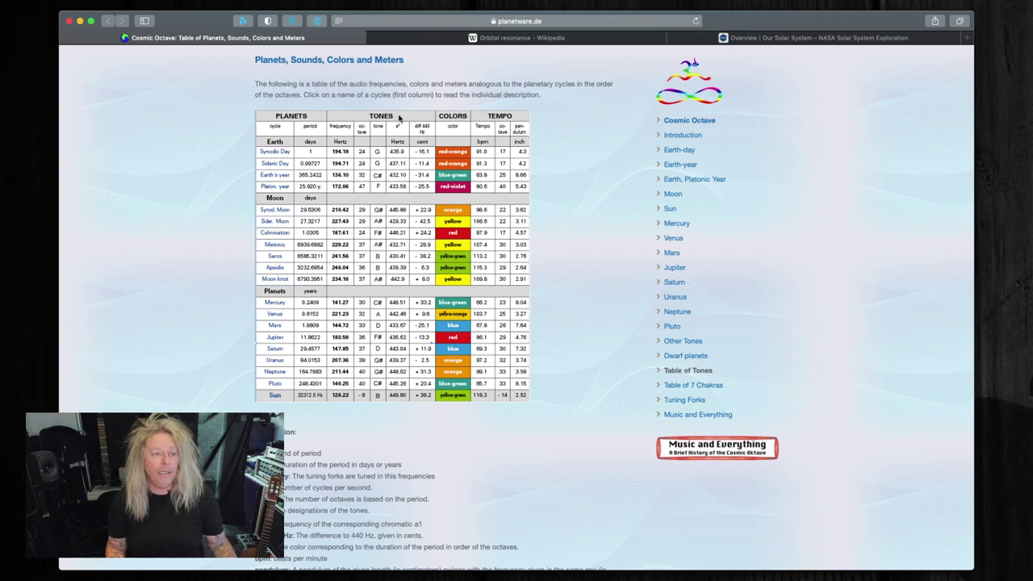
{"action": "scroll", "coordinate": [347, 346], "scroll_direction": "down", "scroll_amount": 2}
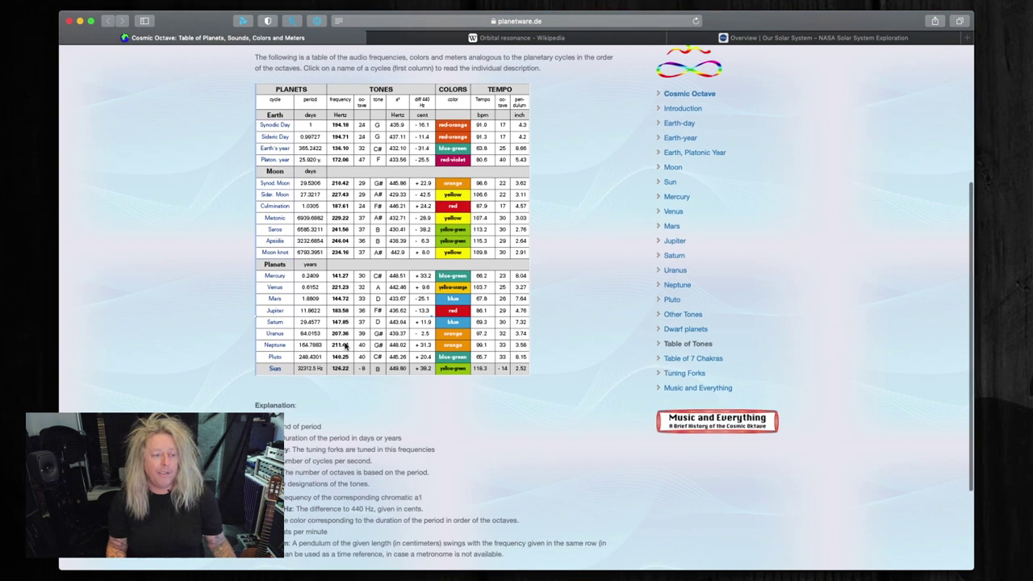
{"action": "scroll", "coordinate": [346, 346], "scroll_direction": "up", "scroll_amount": 5}
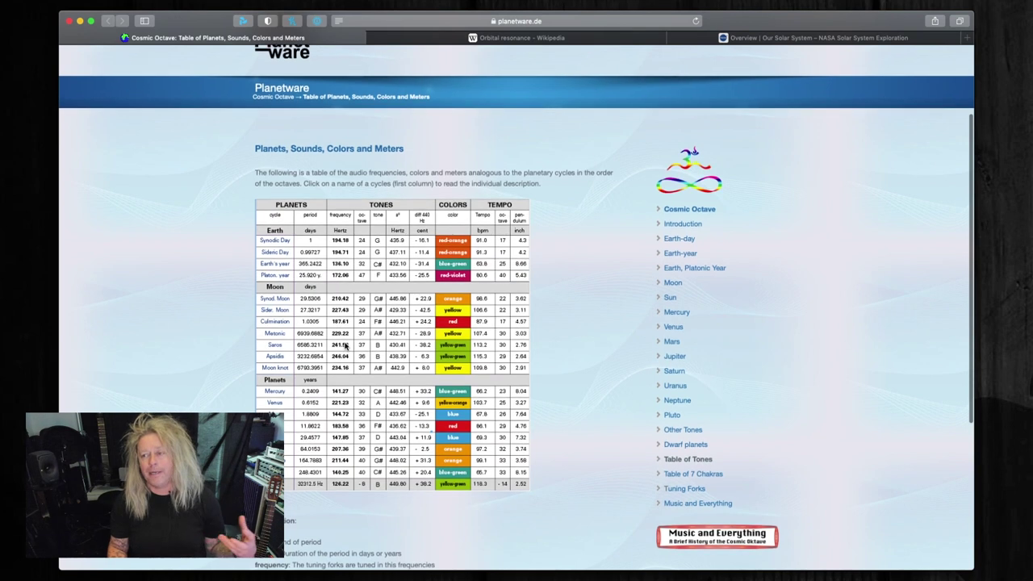
{"action": "scroll", "coordinate": [346, 346], "scroll_direction": "down", "scroll_amount": 1}
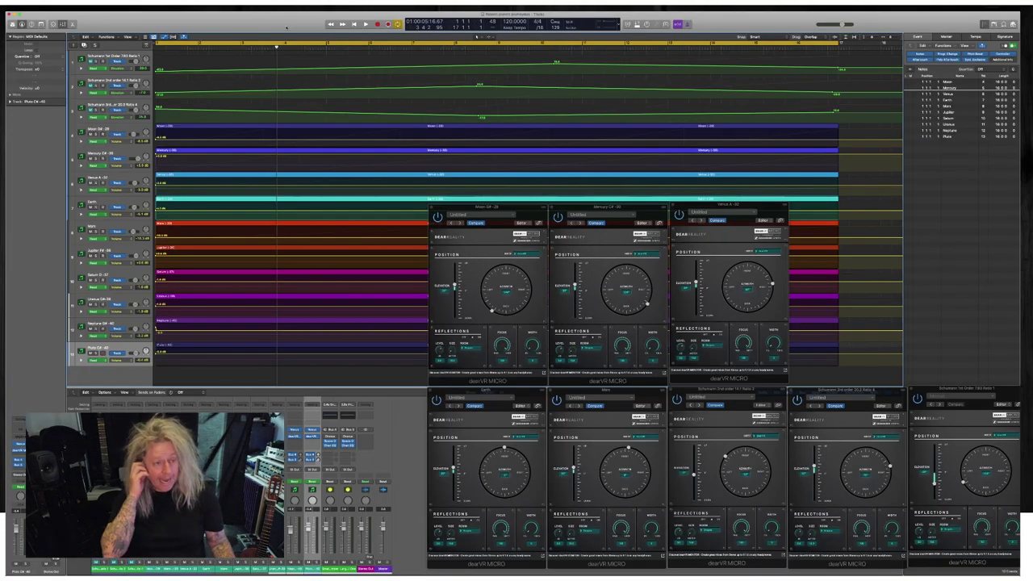
Switch to Logic Pro, hide the track automation and check the Moon, Mercury, Venus and Earth regions one after another.
{"action": "key", "text": "a"}
{"action": "left_click", "coordinate": [231, 92]}
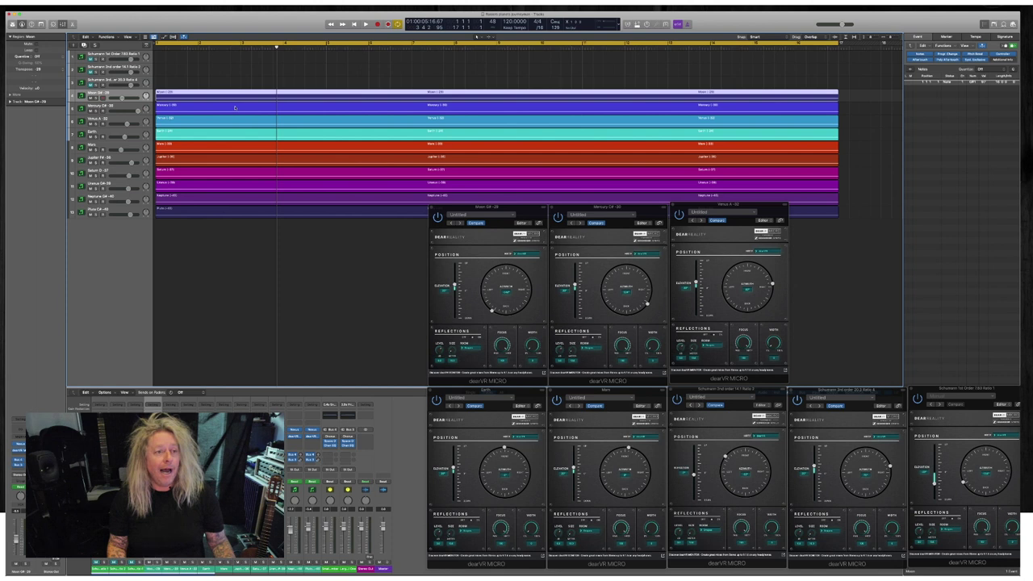
{"action": "left_click", "coordinate": [235, 107]}
{"action": "left_click", "coordinate": [236, 120]}
{"action": "left_click", "coordinate": [236, 131]}
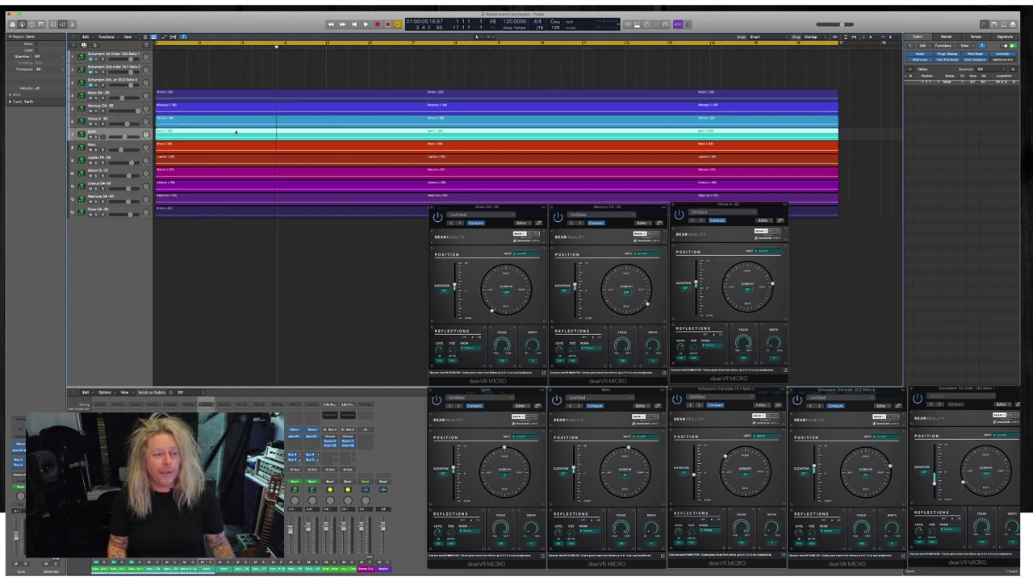
Compare the transpose settings of the Moon, Mercury, Venus, Earth and Uranus regions and their track names.
{"action": "left_click", "coordinate": [221, 94]}
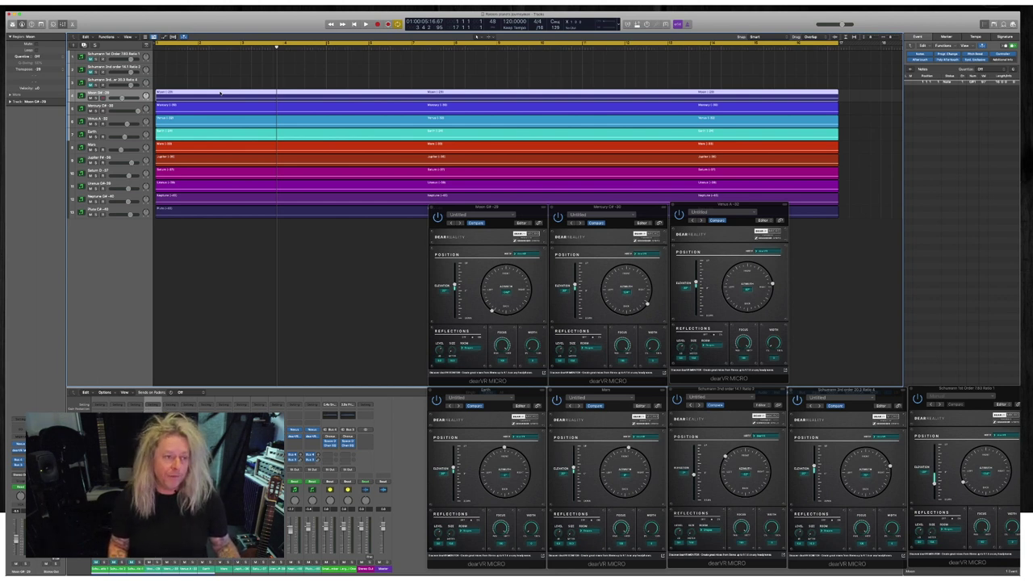
{"action": "left_click", "coordinate": [223, 105]}
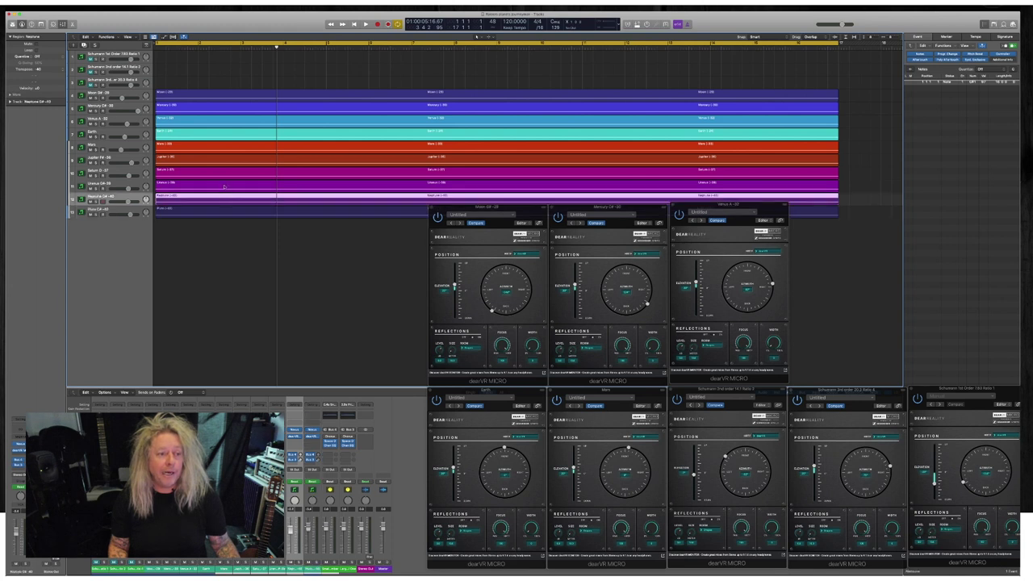
{"action": "left_click", "coordinate": [225, 185]}
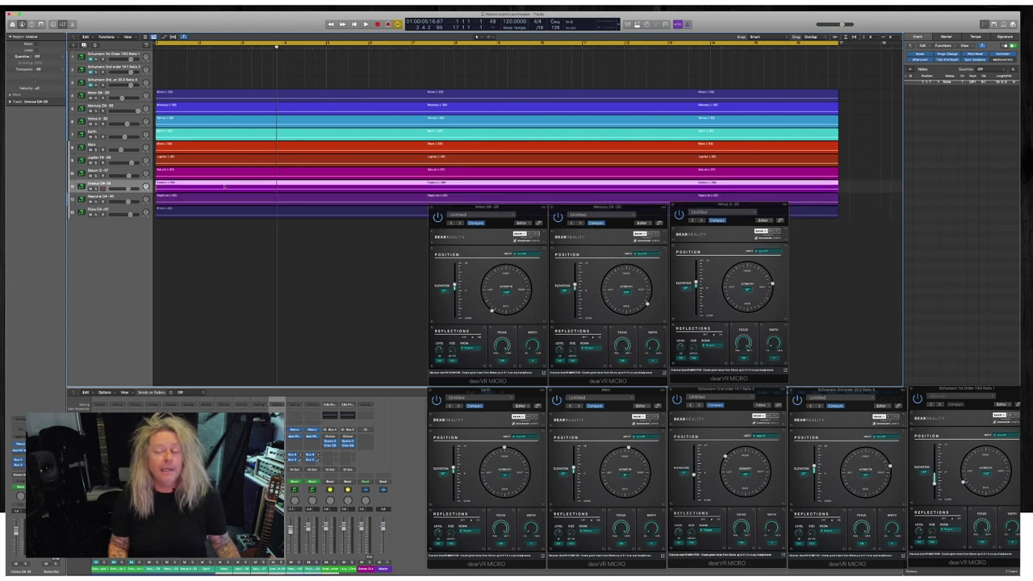
{"action": "left_click", "coordinate": [256, 92]}
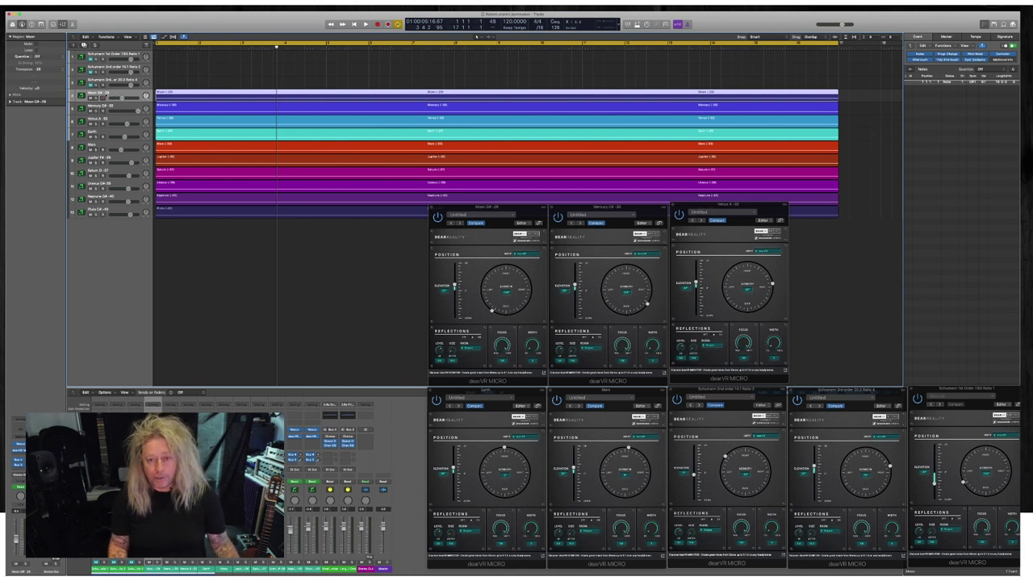
{"action": "double_click", "coordinate": [36, 69]}
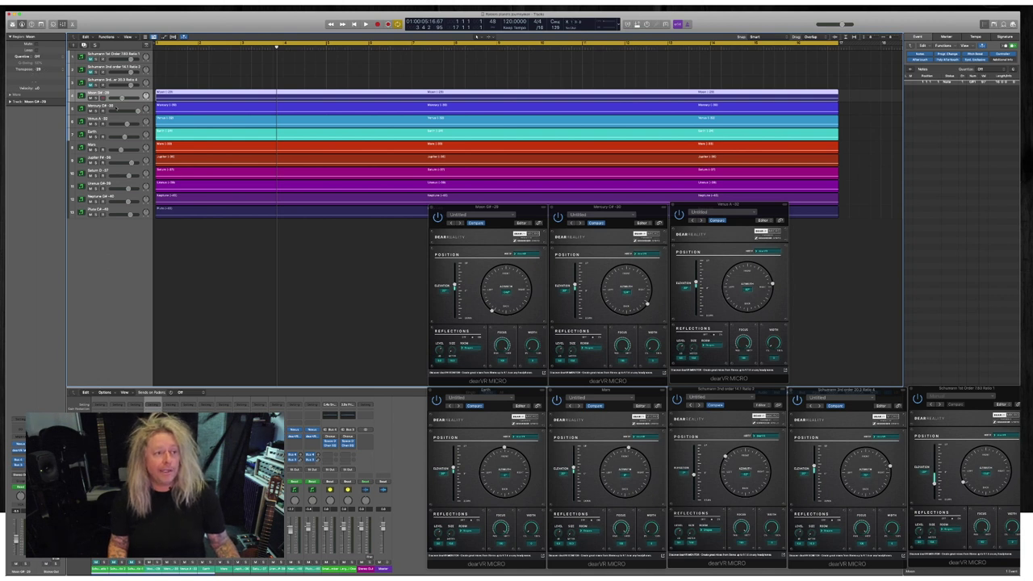
{"action": "left_click", "coordinate": [116, 108]}
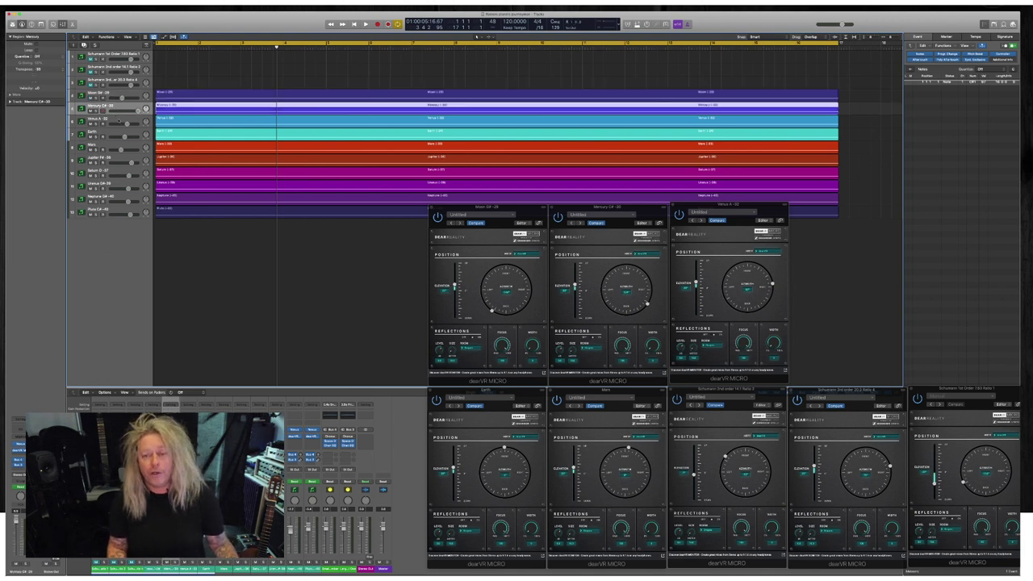
{"action": "left_click", "coordinate": [119, 121]}
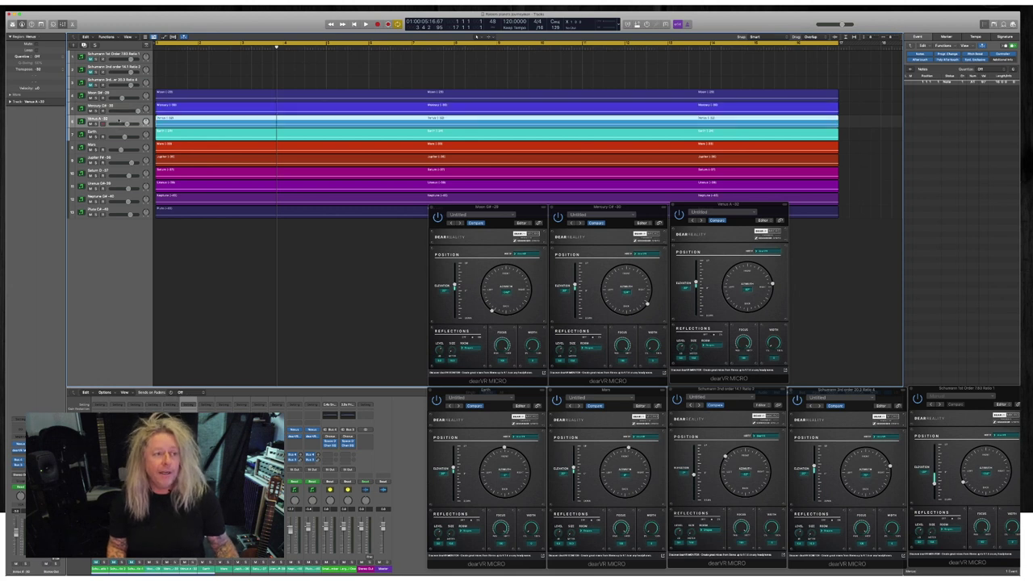
{"action": "left_click", "coordinate": [118, 131]}
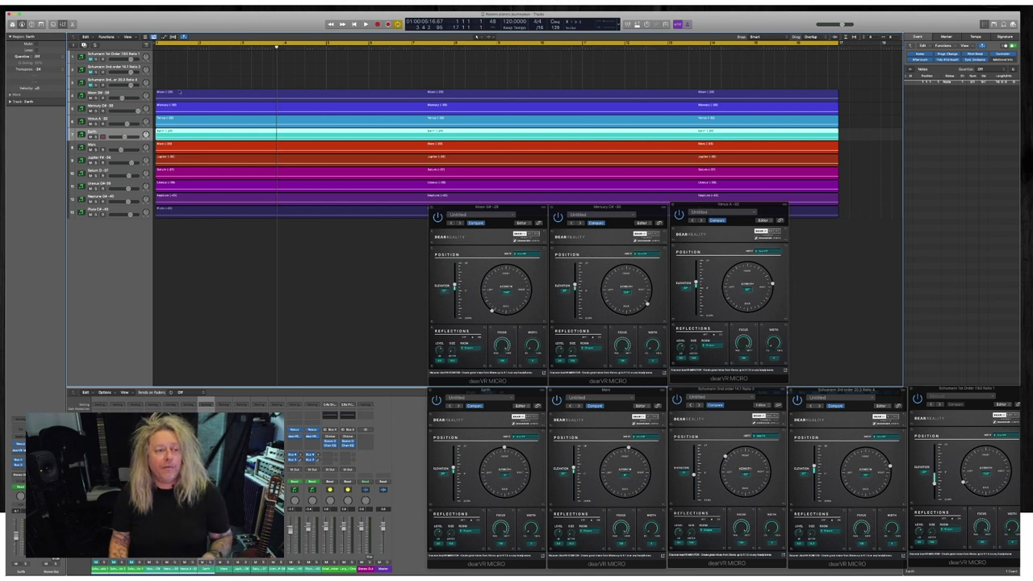
Open the Moon region in the Piano Roll and view the user presets in its Nexus instrument before closing the plug-in.
{"action": "double_click", "coordinate": [184, 93]}
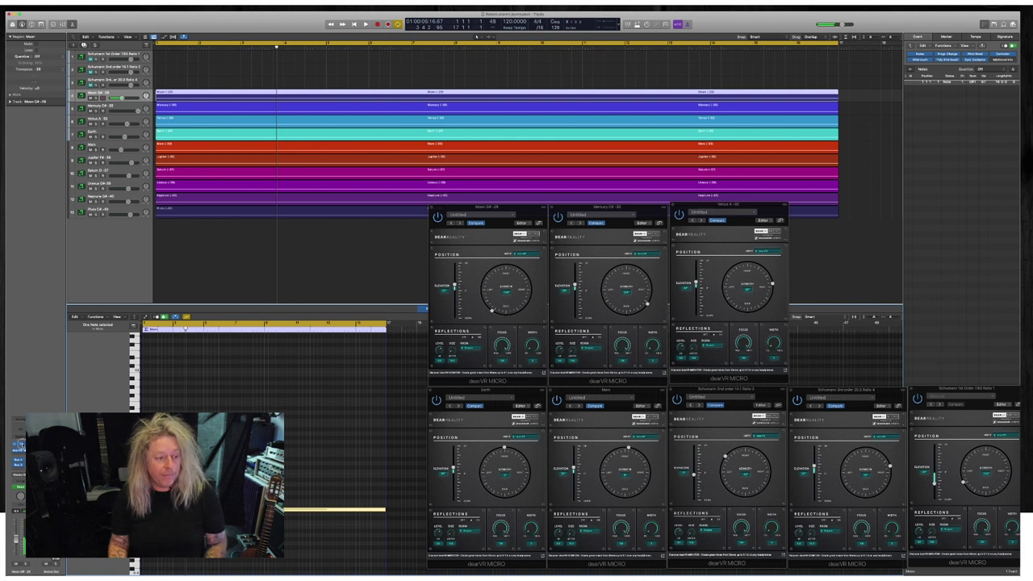
{"action": "key", "text": "v"}
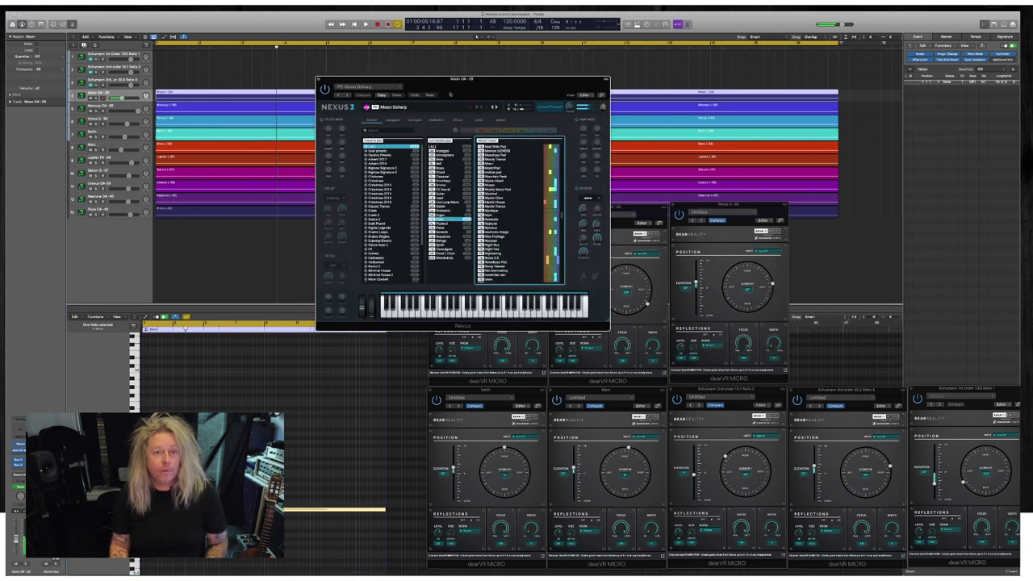
{"action": "left_click_drag", "start_coordinate": [450, 93], "coordinate": [206, 104]}
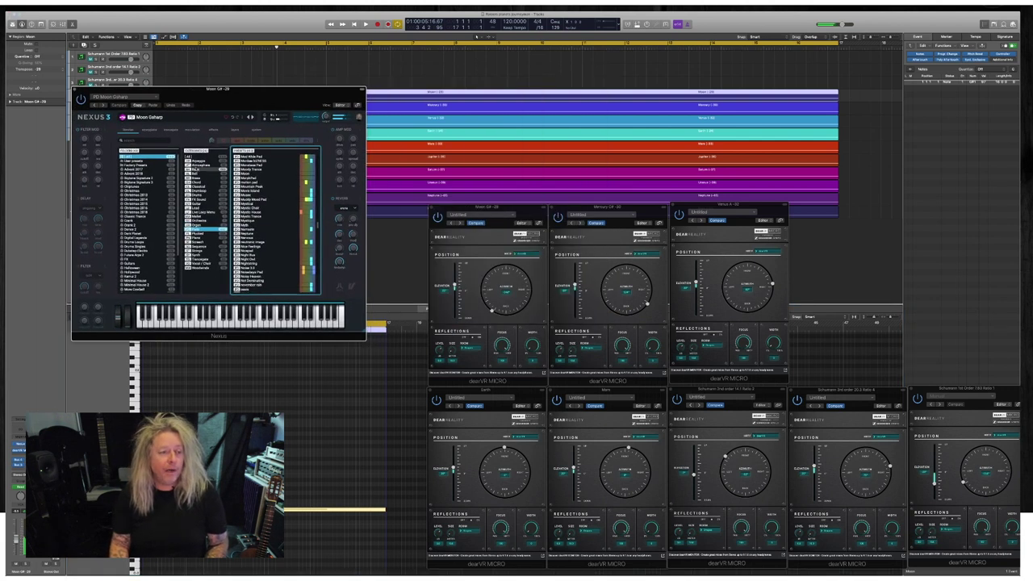
{"action": "left_click", "coordinate": [130, 161]}
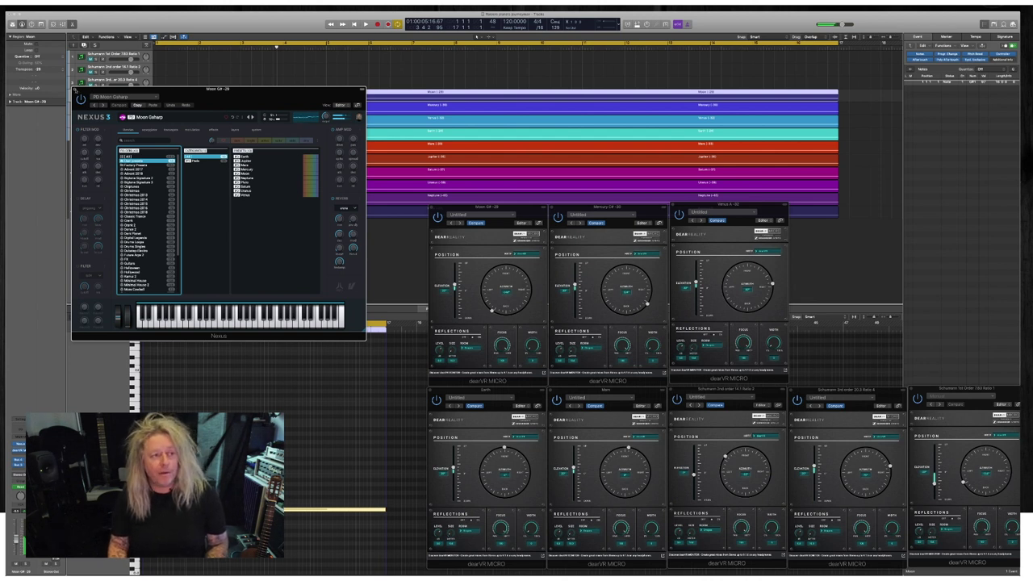
{"action": "key", "text": "super+w"}
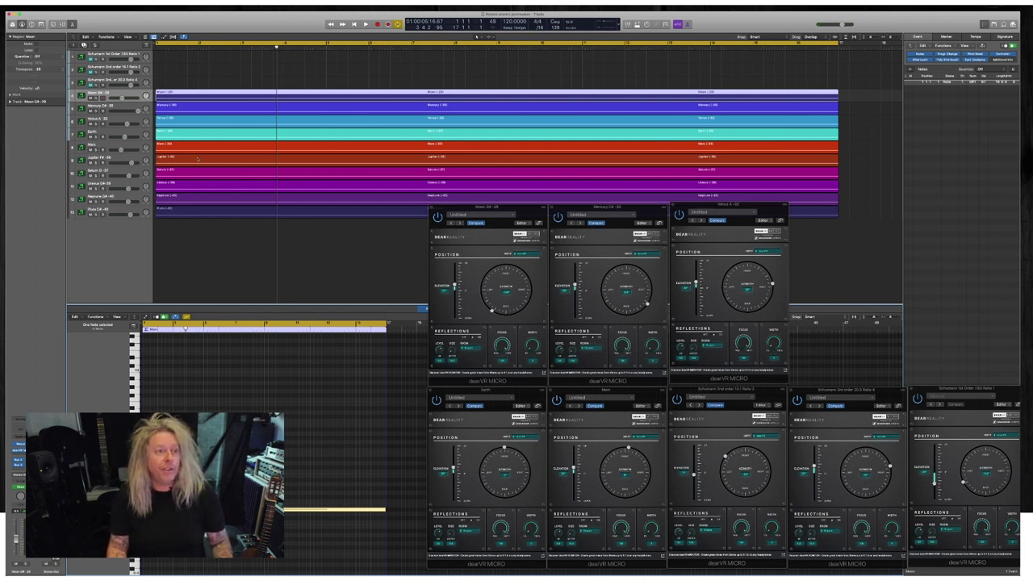
Solo the Mercury track and listen to it from the beginning of the project.
{"action": "left_click", "coordinate": [186, 105]}
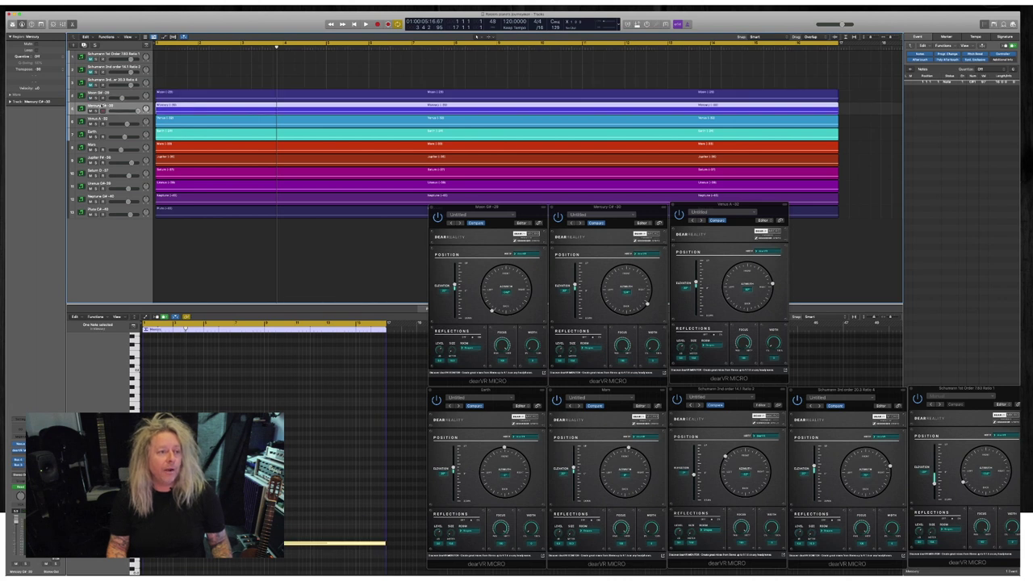
{"action": "left_click", "coordinate": [96, 111]}
{"action": "key", "text": "Return"}
{"action": "key", "text": "space"}
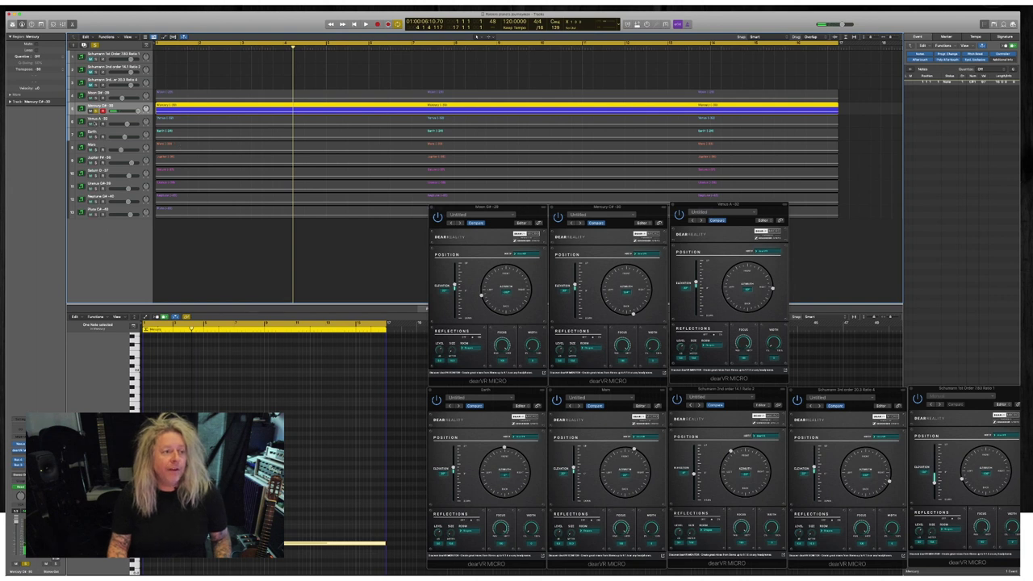
Add the Venus track to the solo and listen to it with Mercury from the beginning.
{"action": "left_click", "coordinate": [97, 119]}
{"action": "key", "text": "Return"}
{"action": "key", "text": "space"}
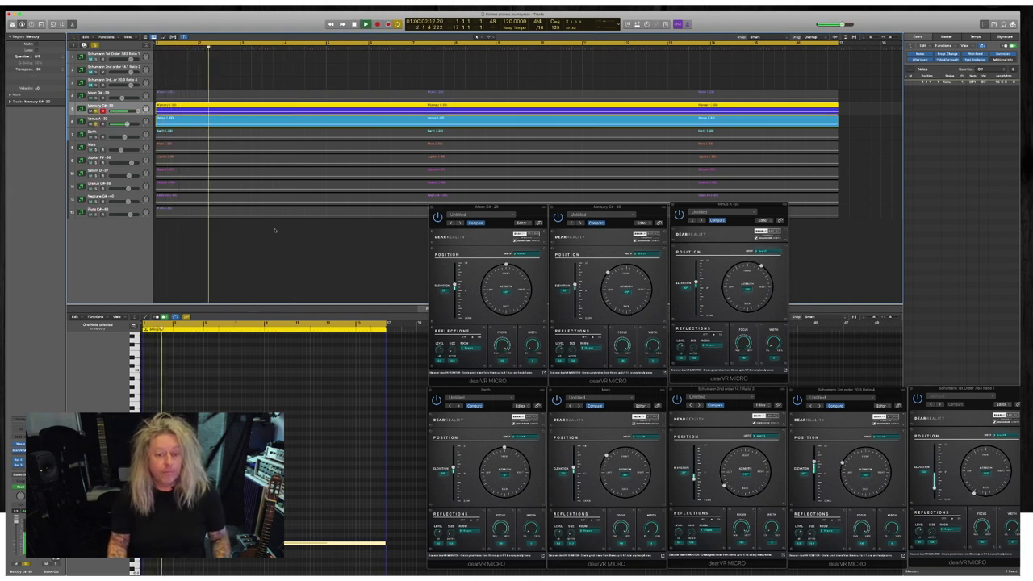
{"action": "key", "text": "space"}
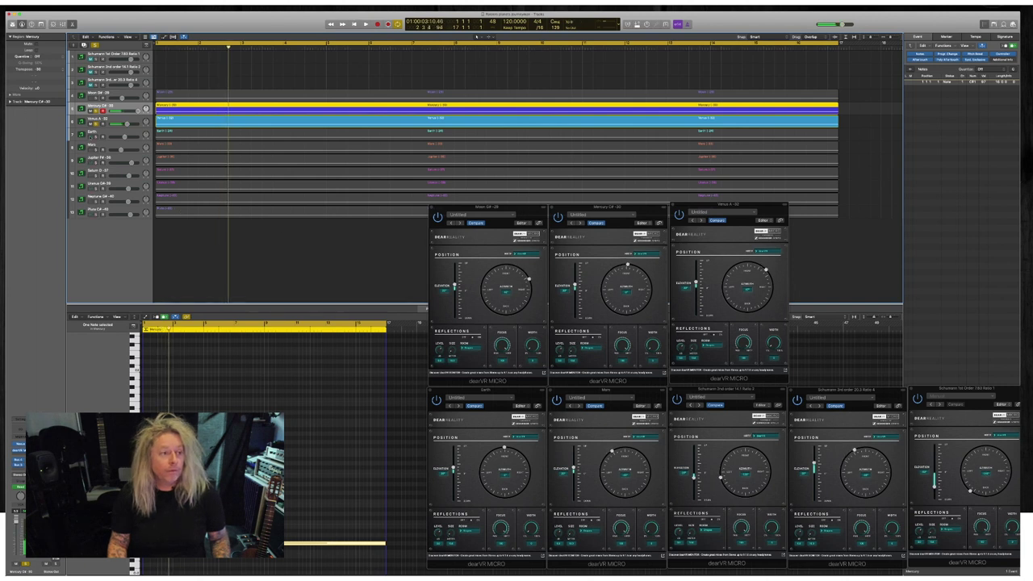
Solo the Earth track as well and audition Mercury, Venus and Earth together from the beginning.
{"action": "left_click", "coordinate": [96, 137]}
{"action": "key", "text": "Return"}
{"action": "key", "text": "space"}
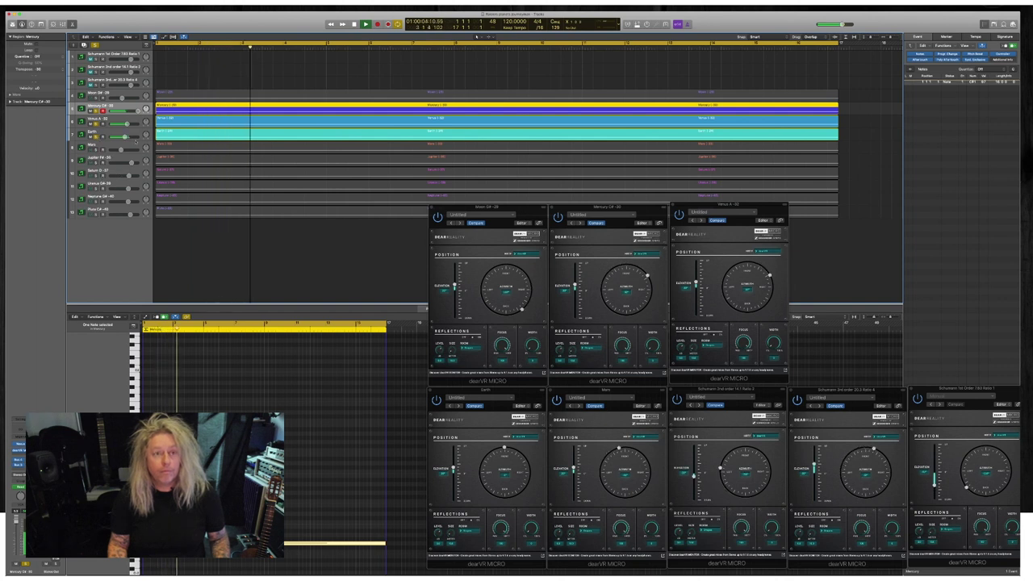
{"action": "key", "text": "space"}
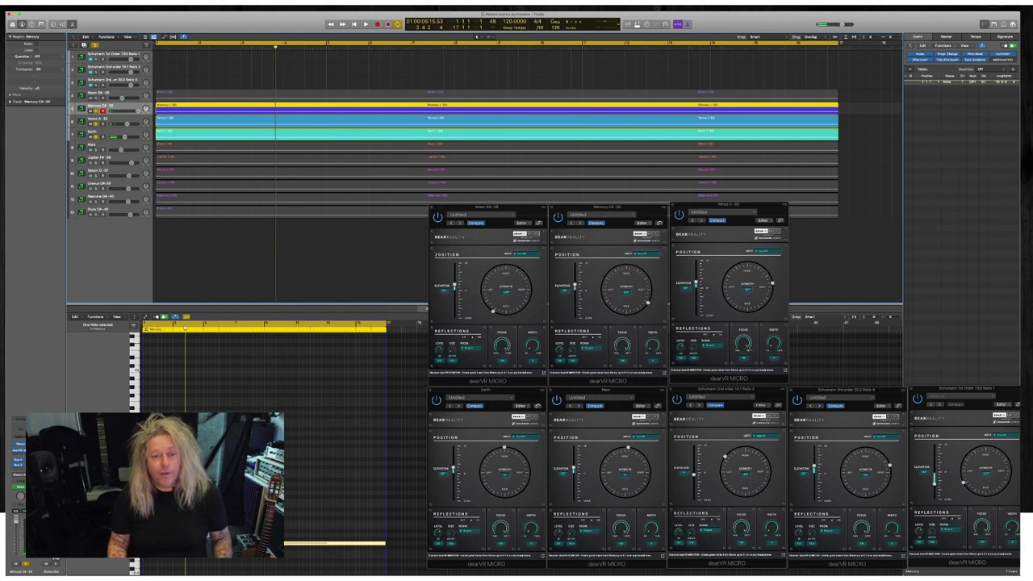
Replay the three soloed planet tracks from the start and examine the Earth track's dearVR MICRO positioning.
{"action": "key", "text": "Return"}
{"action": "key", "text": "space"}
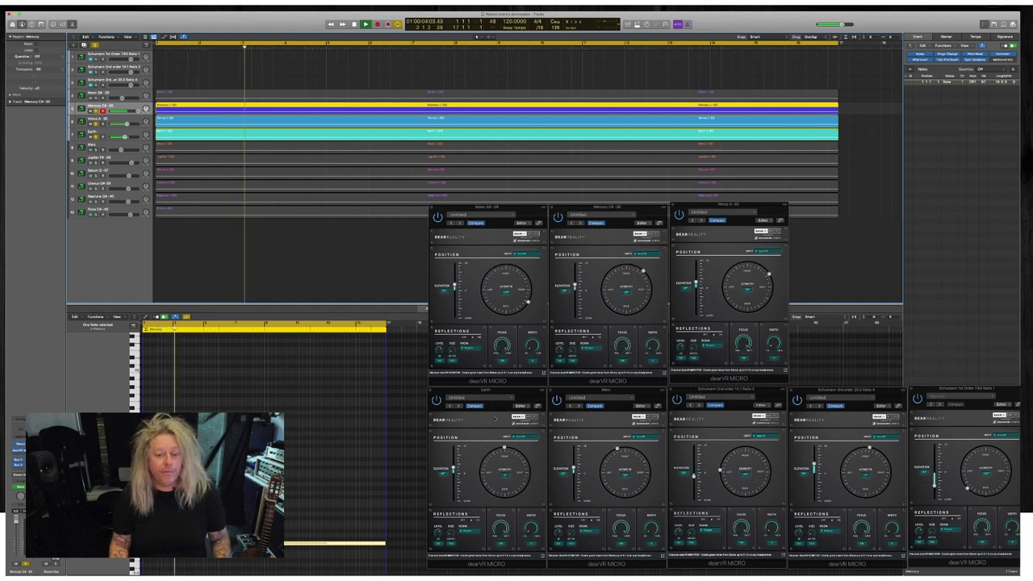
{"action": "left_click", "coordinate": [485, 391]}
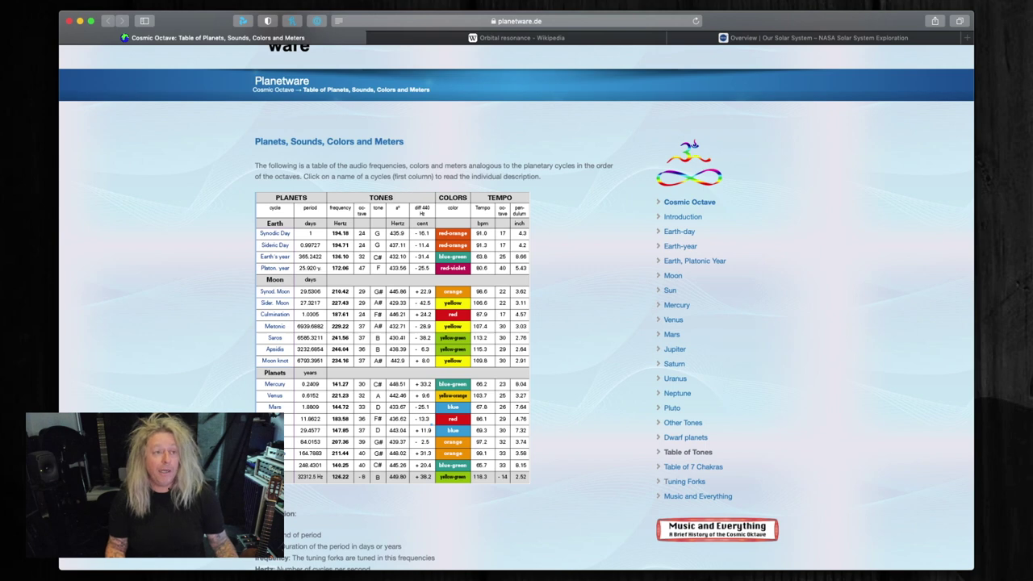
Switch to the browser and look through the Wikipedia orbital resonance article for the ratios between planetary orbits.
{"action": "left_click", "coordinate": [470, 38]}
{"action": "scroll", "coordinate": [482, 277], "scroll_direction": "down", "scroll_amount": 4}
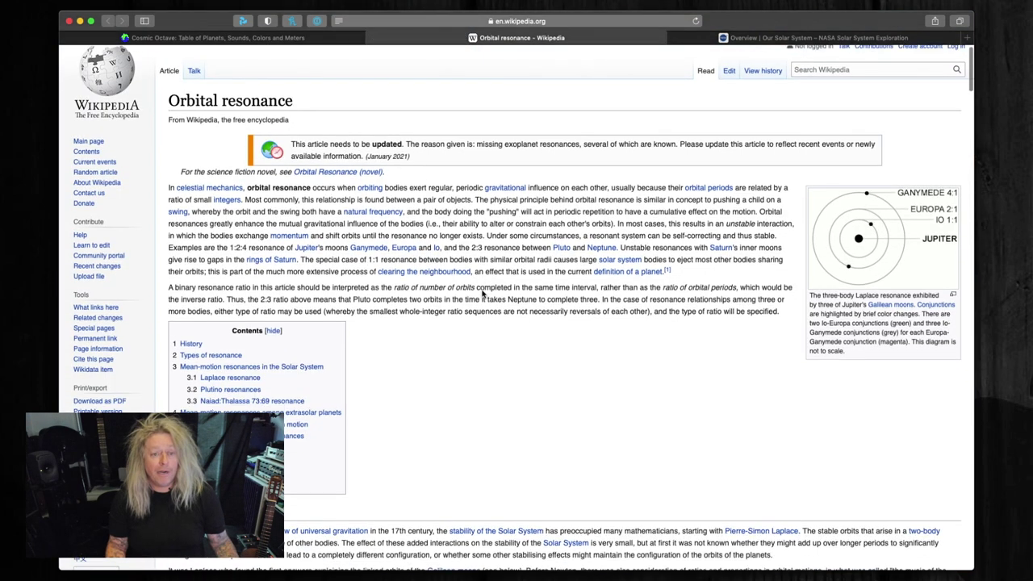
{"action": "scroll", "coordinate": [482, 294], "scroll_direction": "down", "scroll_amount": 20}
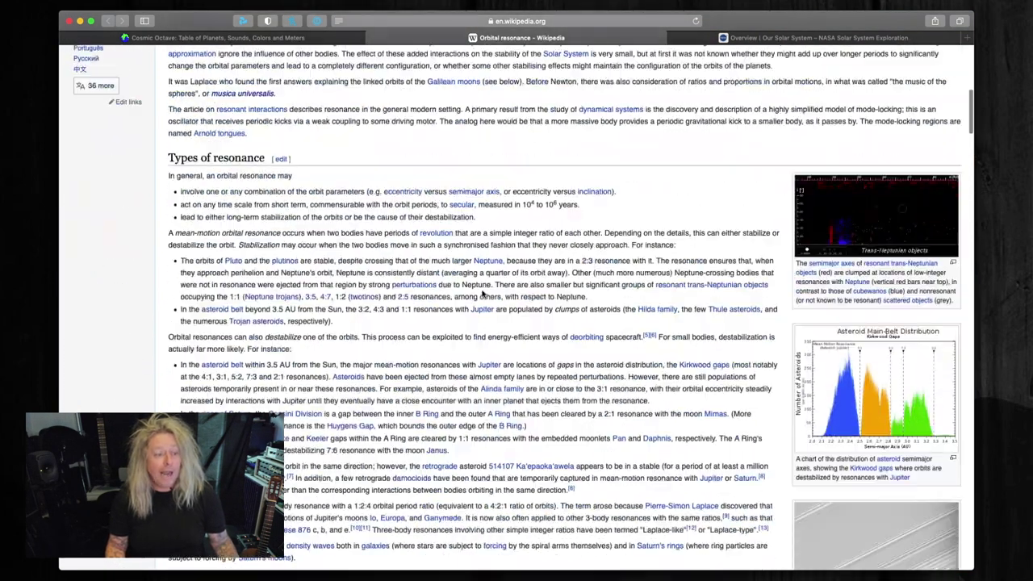
{"action": "scroll", "coordinate": [482, 294], "scroll_direction": "down", "scroll_amount": 20}
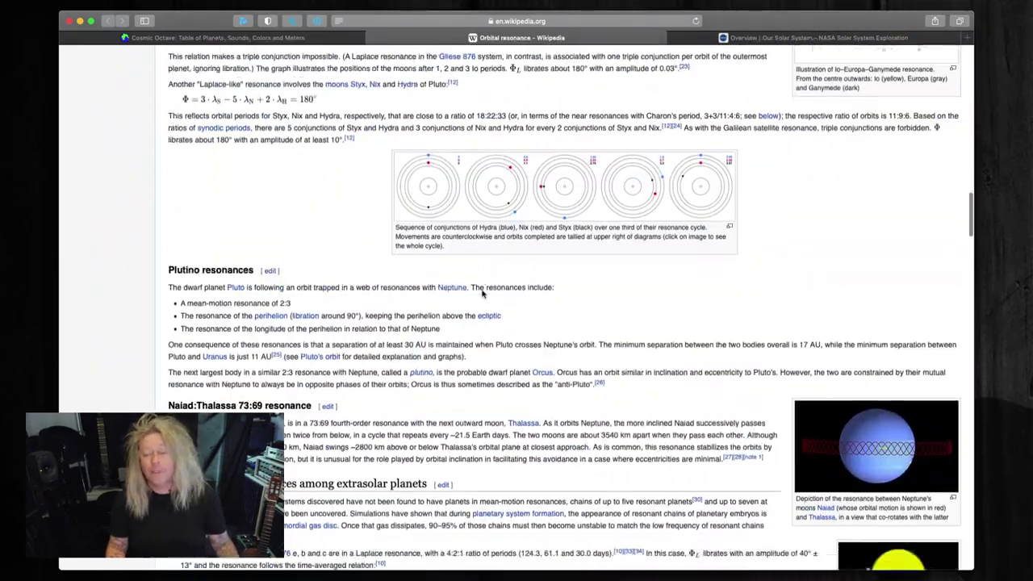
{"action": "scroll", "coordinate": [481, 293], "scroll_direction": "down", "scroll_amount": 20}
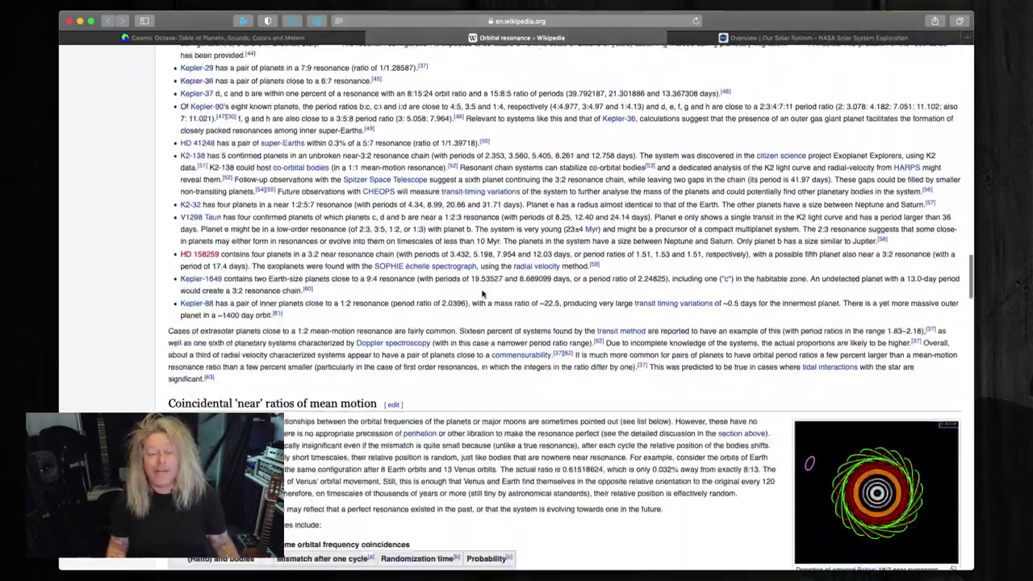
{"action": "scroll", "coordinate": [391, 262], "scroll_direction": "down", "scroll_amount": 10}
{"action": "scroll", "coordinate": [391, 263], "scroll_direction": "up", "scroll_amount": 6}
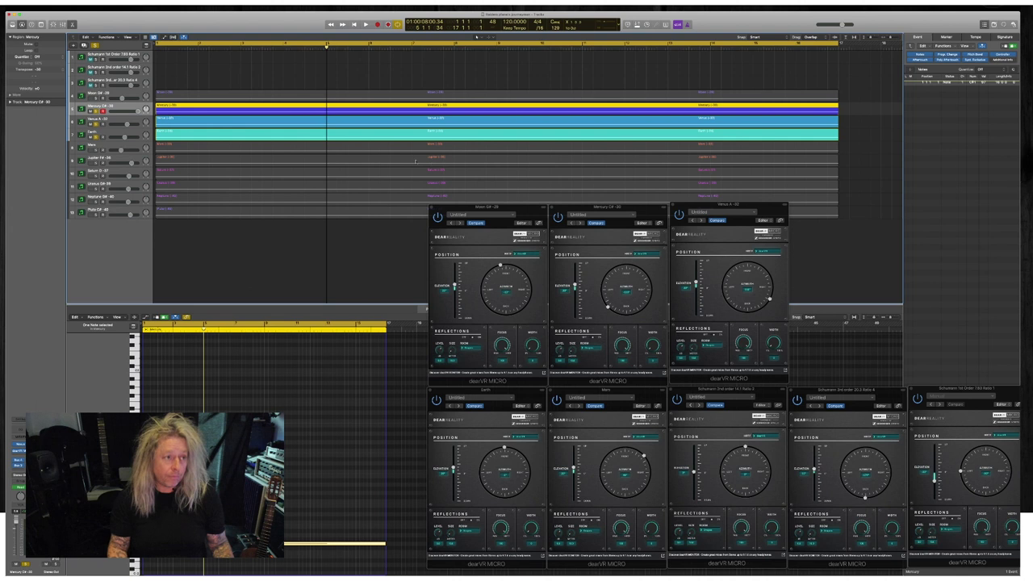
Clear the solos on the Earth, Venus and Mercury tracks so all planet tracks are active.
{"action": "key", "text": "super+shift+a"}
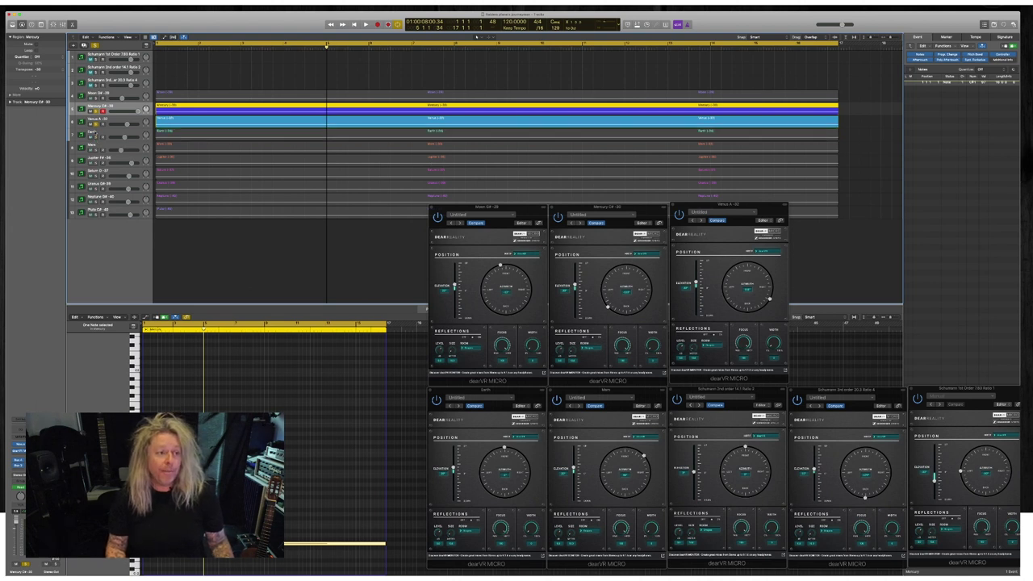
{"action": "key", "text": "super+shift+a"}
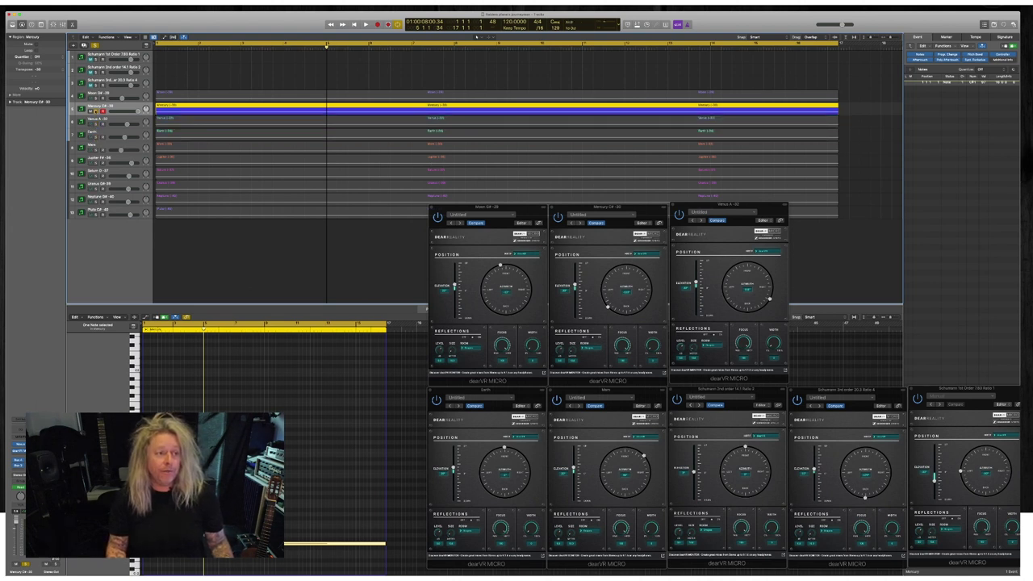
{"action": "key", "text": "super+a"}
Examine the Schumann resonance tracks and the Test Oscillator on the Schumann 1st Order 7.83 track.
{"action": "left_click", "coordinate": [111, 53]}
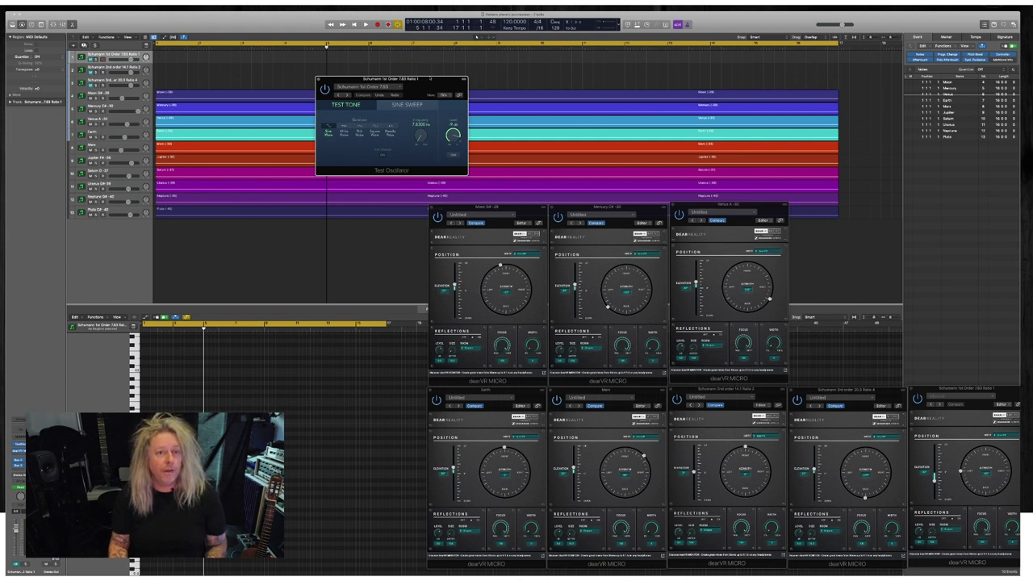
{"action": "left_click_drag", "start_coordinate": [428, 78], "coordinate": [289, 81]}
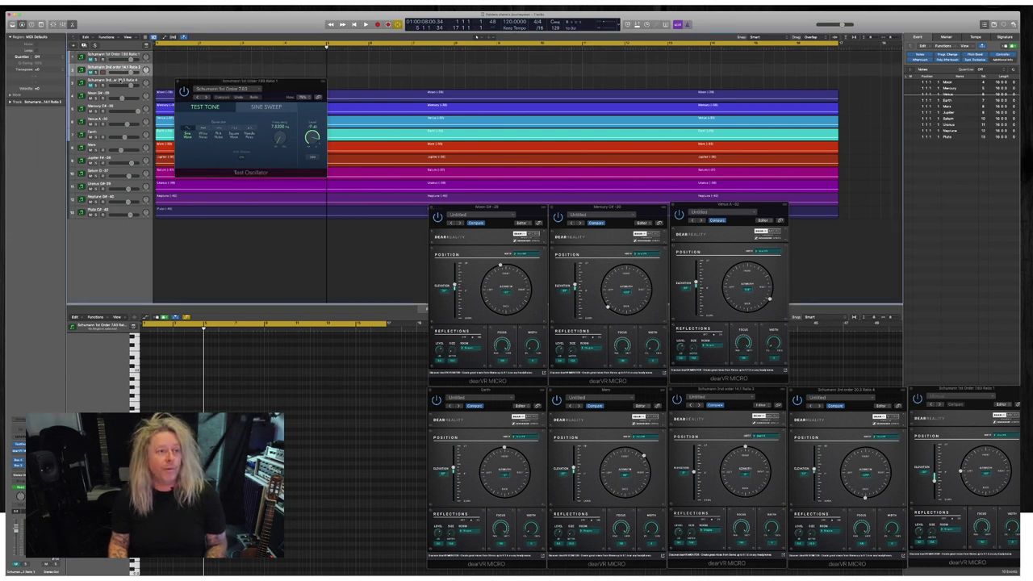
{"action": "left_click", "coordinate": [121, 82]}
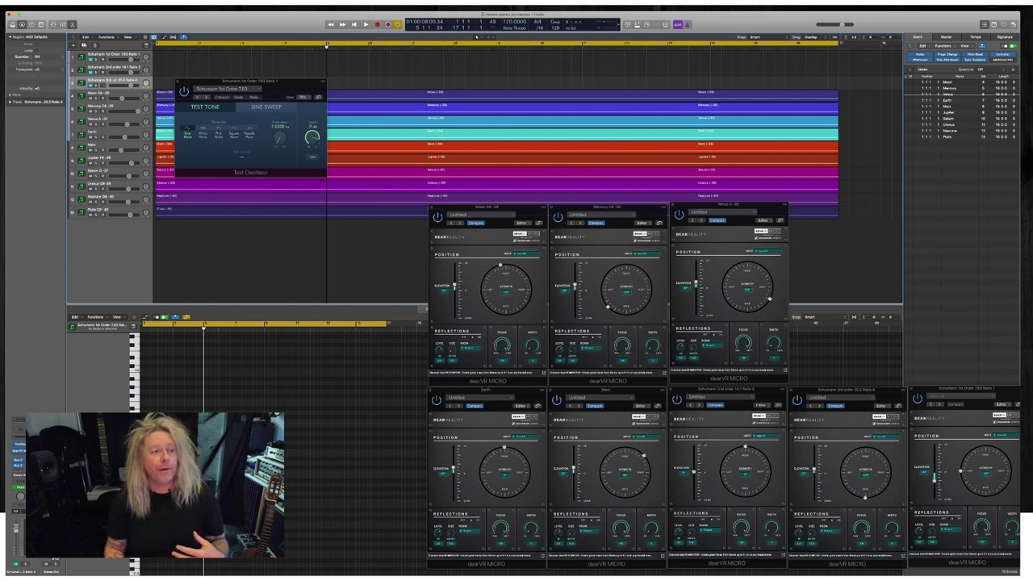
{"action": "left_click", "coordinate": [105, 54]}
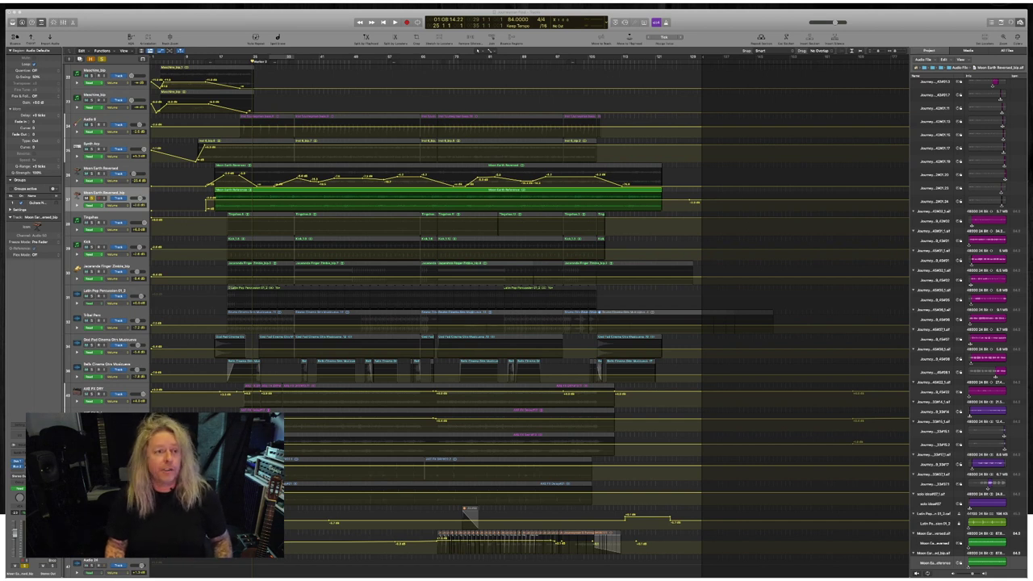
Play the soloed Moon Earth Reversed_bip track in the song project and enlarge the track heights to examine its waveform.
{"action": "key", "text": "space"}
{"action": "key", "text": "super+Down"}
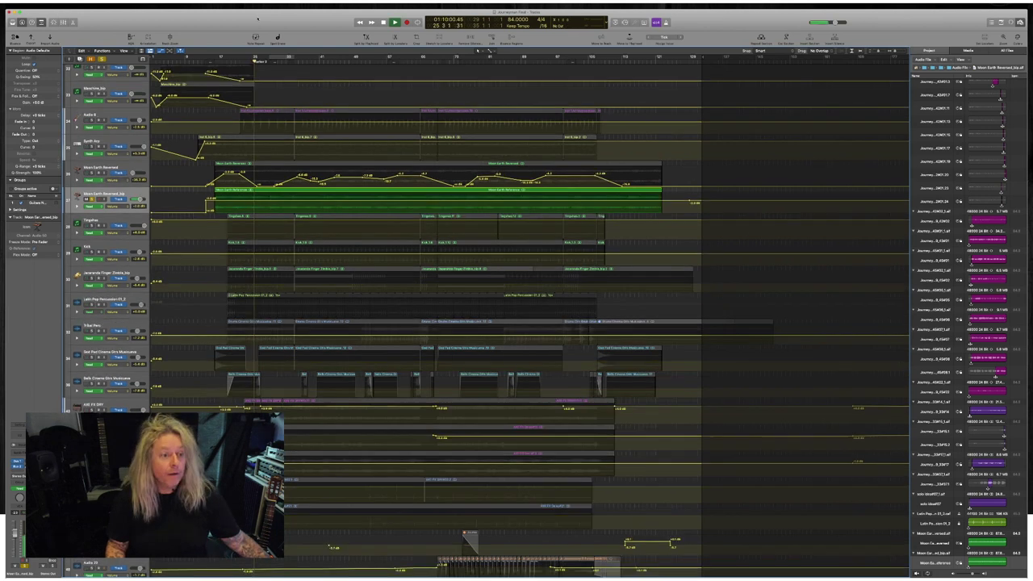
{"action": "key", "text": "super+Down"}
{"action": "key", "text": "super+Down"}
{"action": "key", "text": "super+Down"}
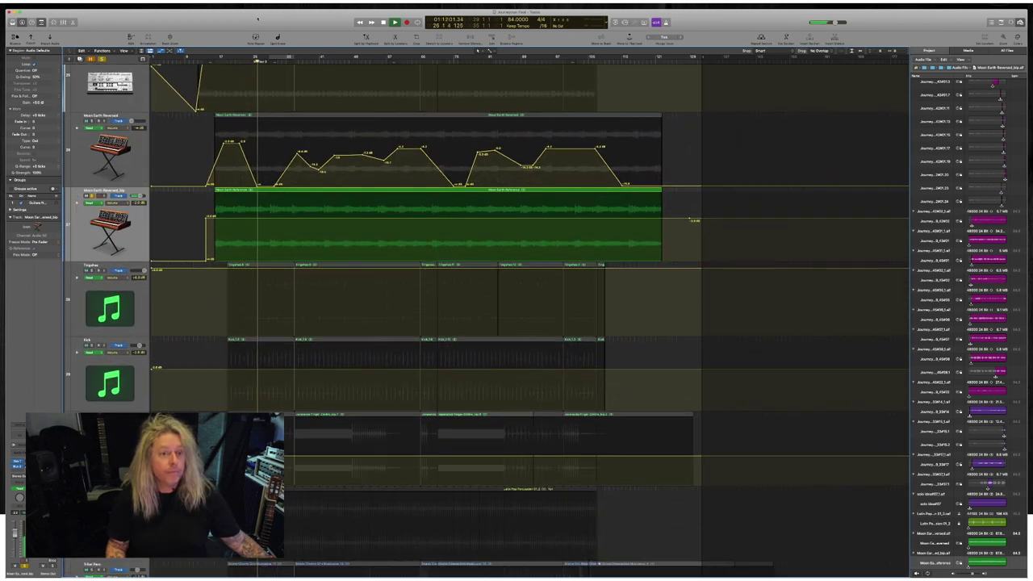
{"action": "key", "text": "super+Down"}
{"action": "key", "text": "super+Down"}
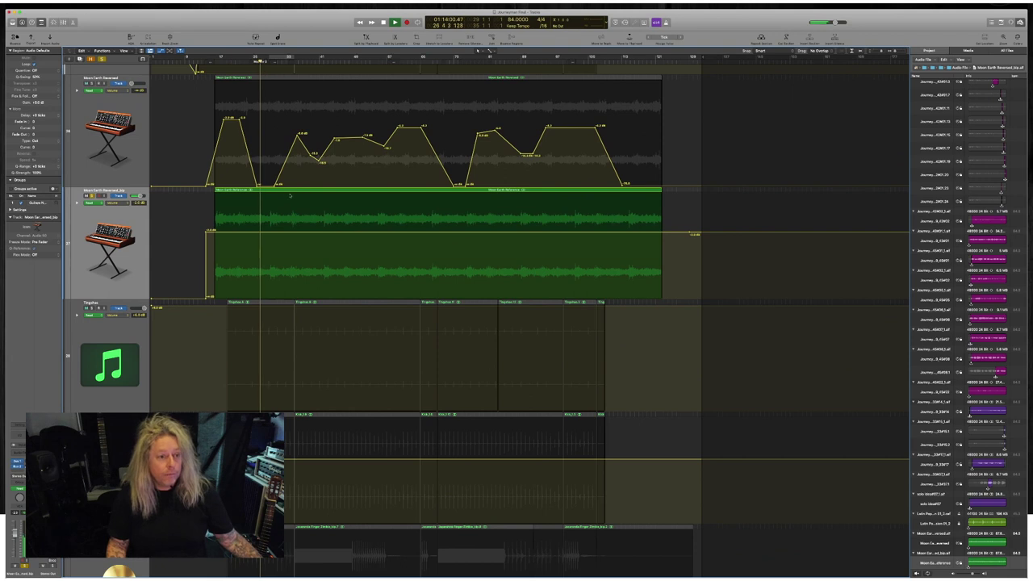
Select the Moon Earth Reversed_bip region, turn off its track's solo, mute the track and stop playback.
{"action": "left_click", "coordinate": [286, 191]}
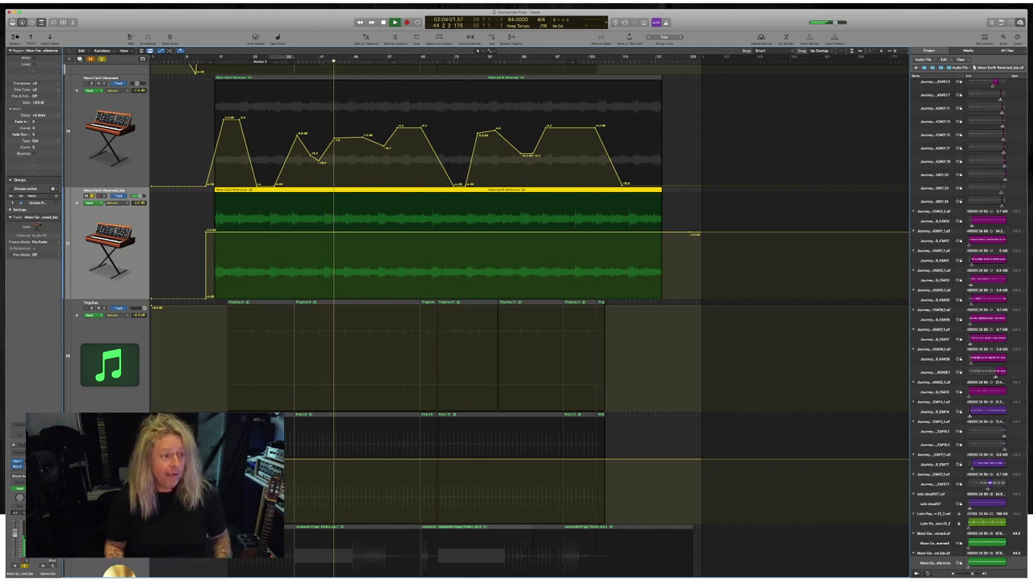
{"action": "left_click", "coordinate": [88, 195]}
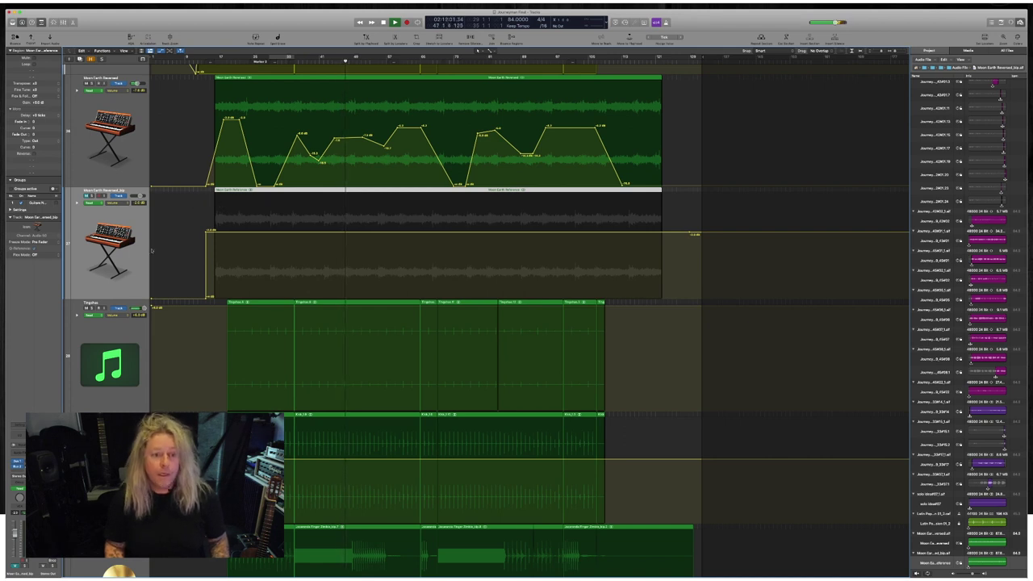
{"action": "key", "text": "space"}
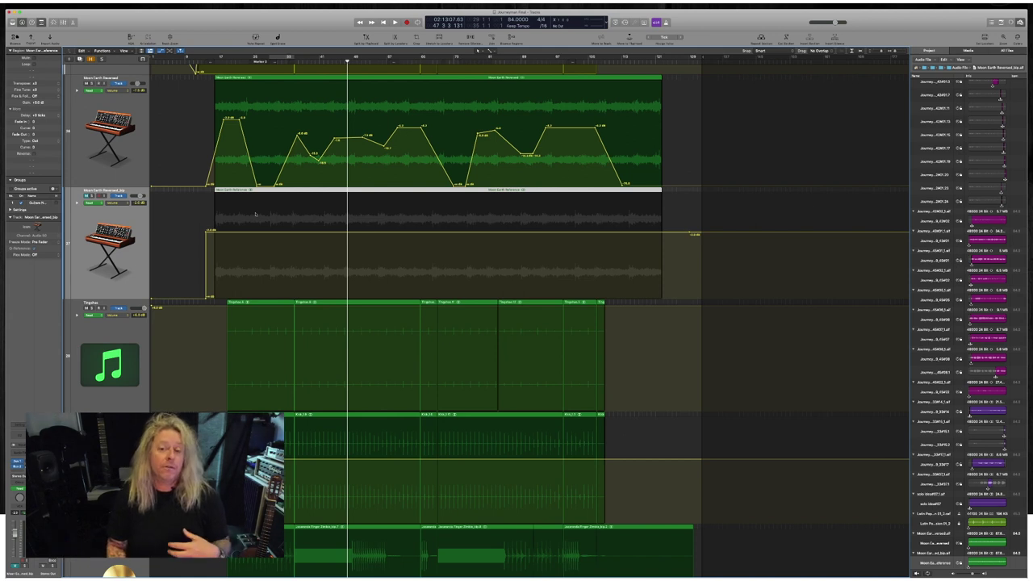
Solo the AXE FX DRY guitar track and audition it from an earlier point in the song.
{"action": "scroll", "coordinate": [255, 214], "scroll_direction": "down", "scroll_amount": 10}
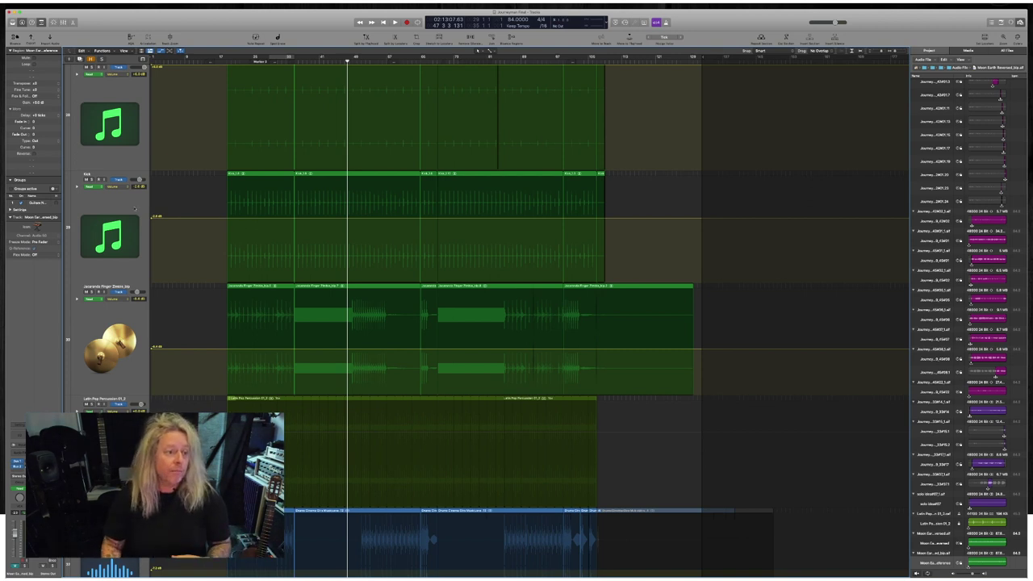
{"action": "scroll", "coordinate": [179, 267], "scroll_direction": "down", "scroll_amount": 15}
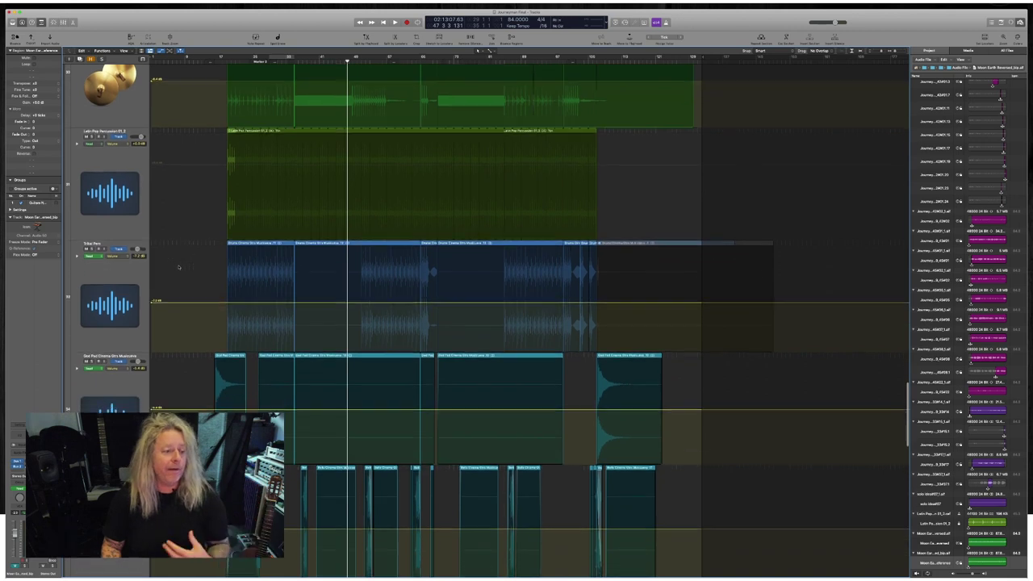
{"action": "scroll", "coordinate": [179, 267], "scroll_direction": "down", "scroll_amount": 5}
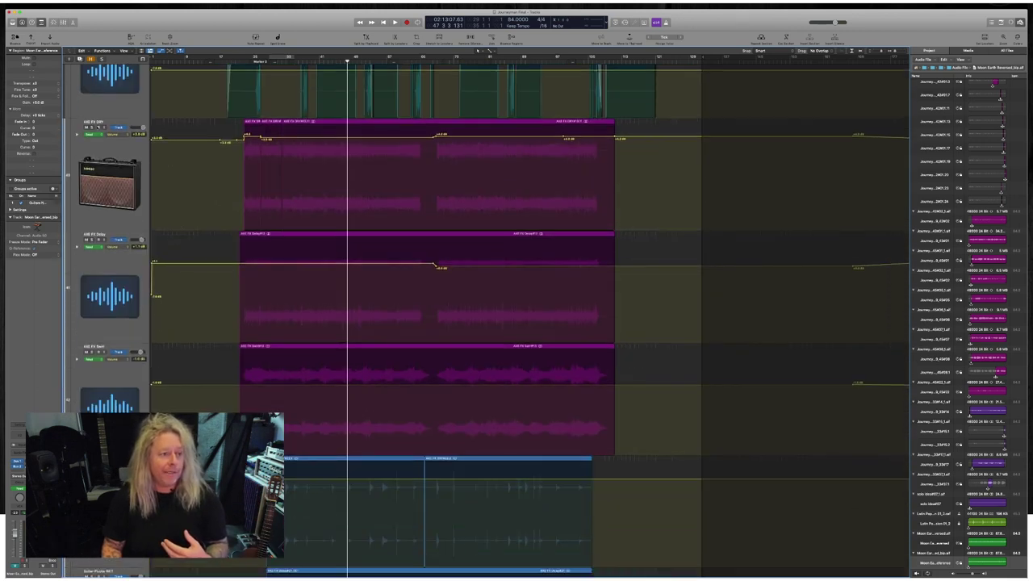
{"action": "left_click", "coordinate": [92, 128]}
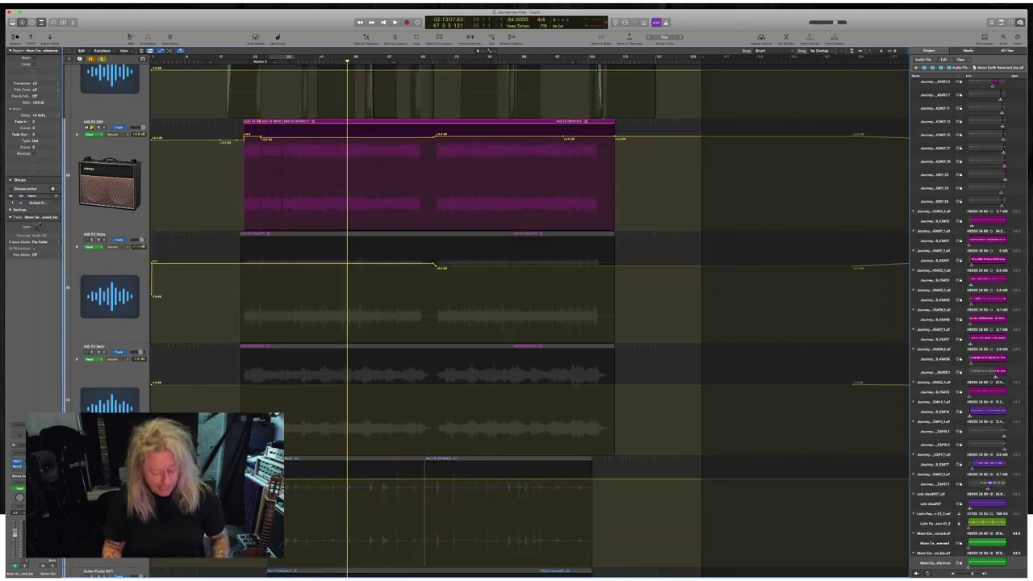
{"action": "key", "text": "space"}
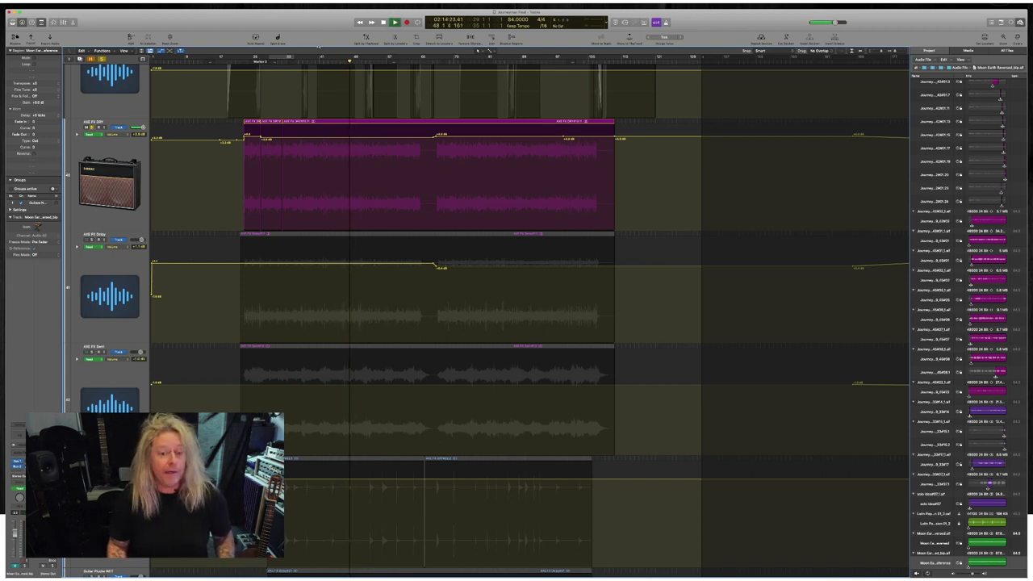
{"action": "left_click", "coordinate": [298, 61]}
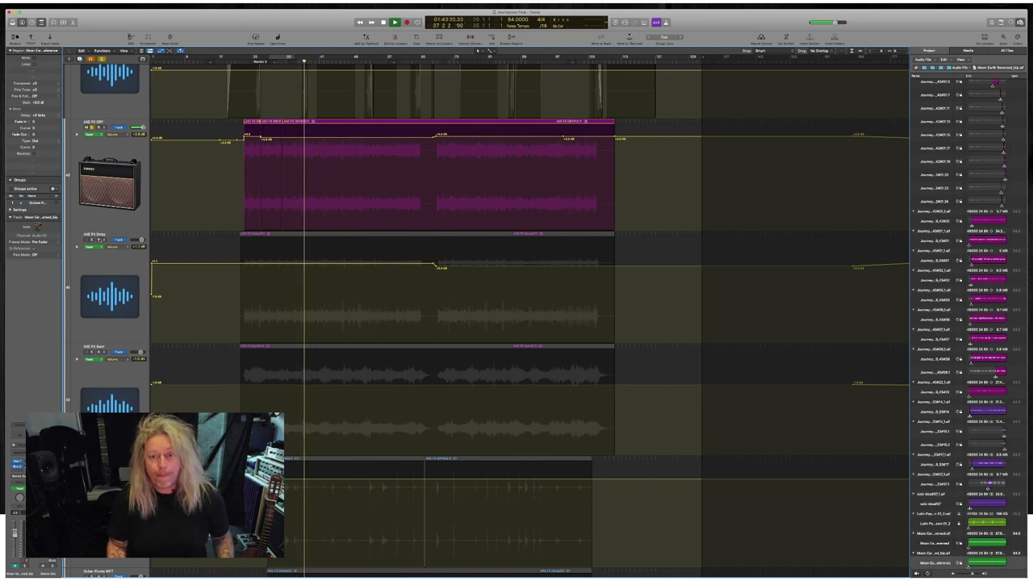
Add the AXE FX Delay track to the solo and audition it with the dry guitar from where their regions begin.
{"action": "left_click", "coordinate": [446, 272]}
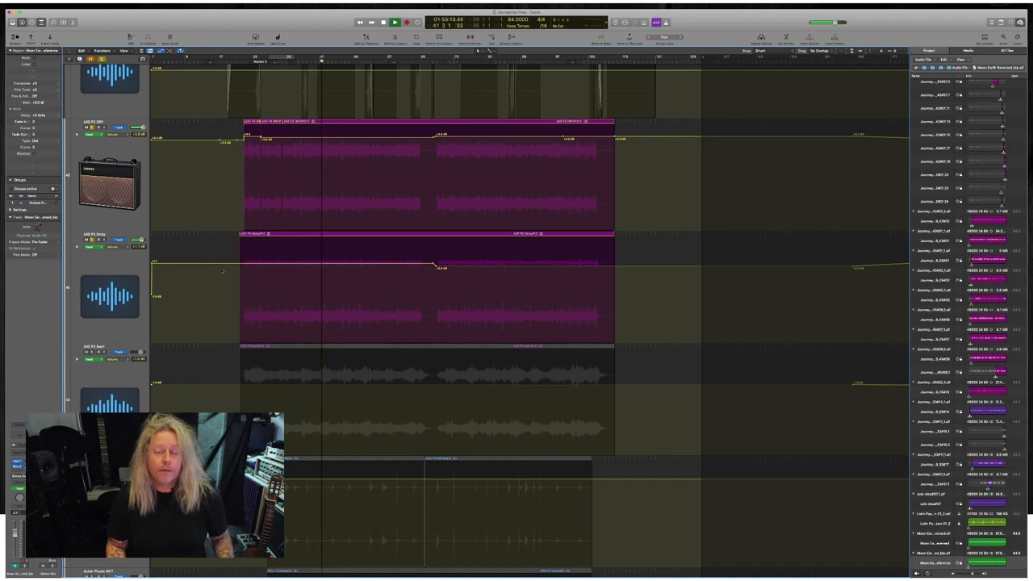
{"action": "key", "text": "space"}
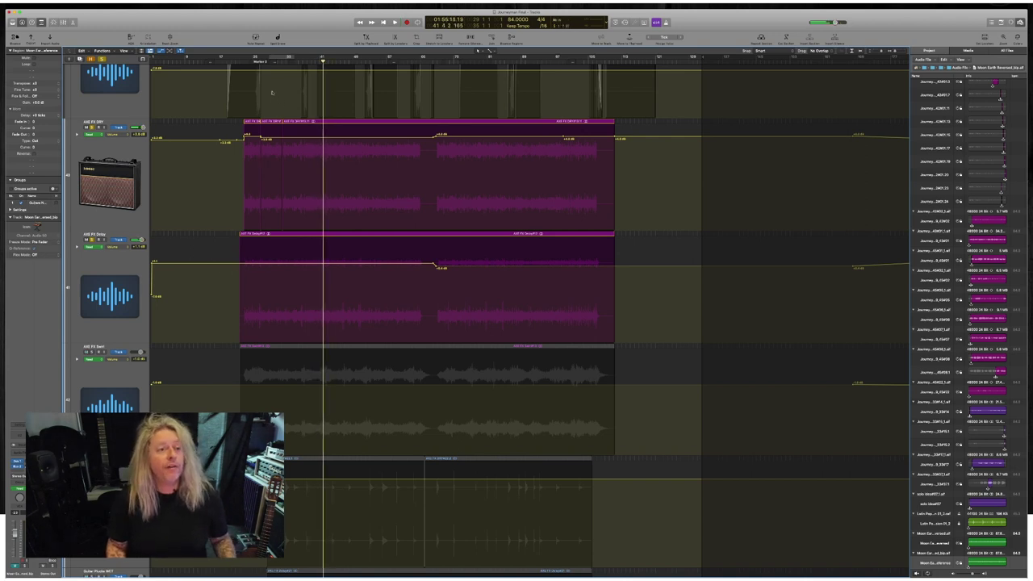
{"action": "left_click", "coordinate": [268, 56]}
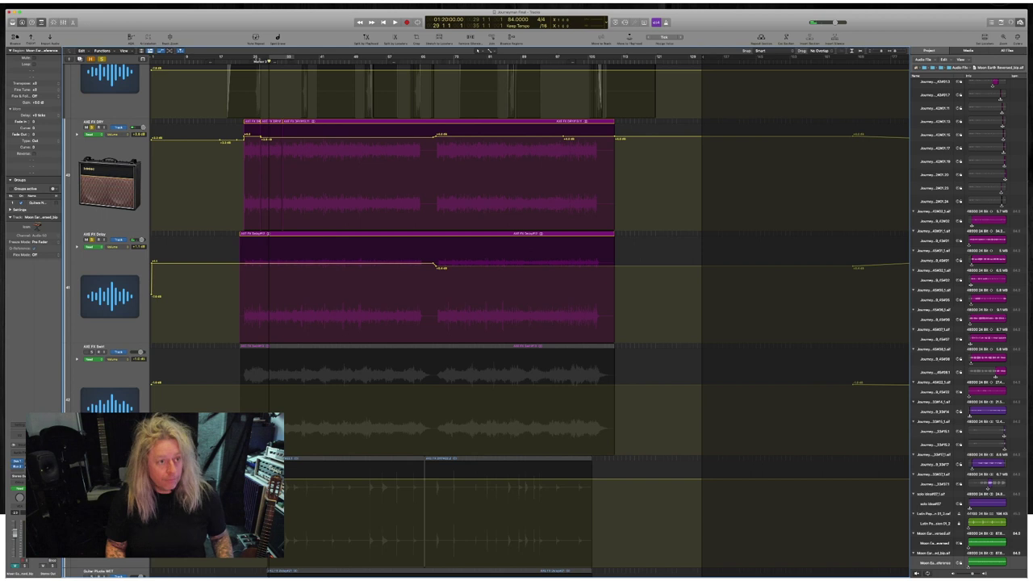
{"action": "left_click", "coordinate": [247, 57]}
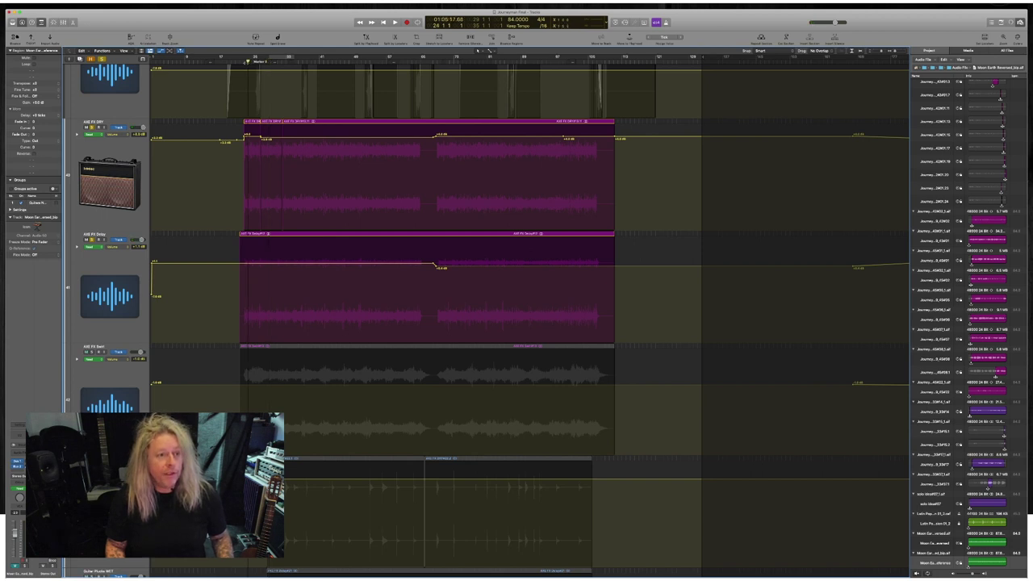
{"action": "left_click", "coordinate": [244, 56]}
{"action": "key", "text": "space"}
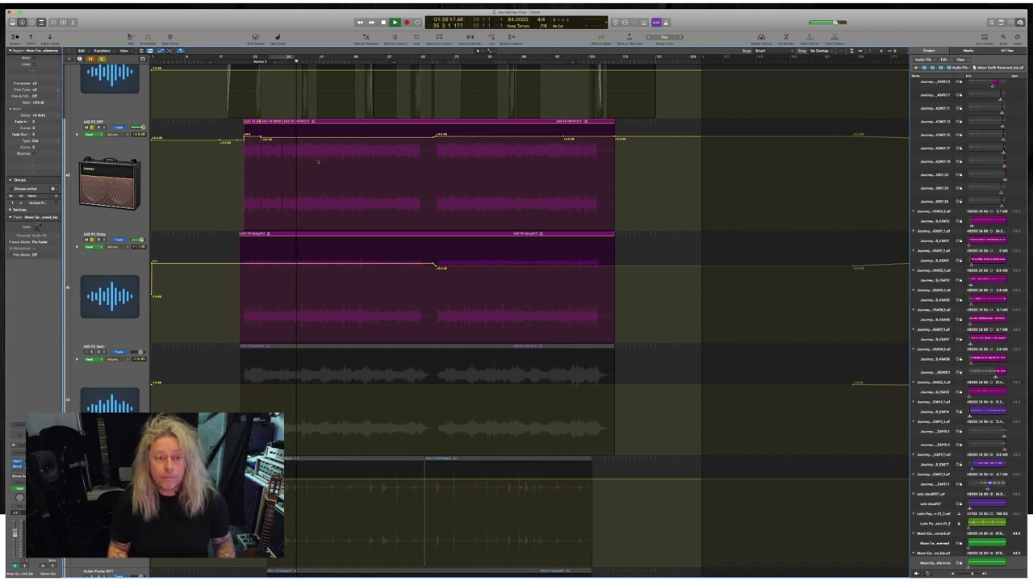
{"action": "key", "text": "space"}
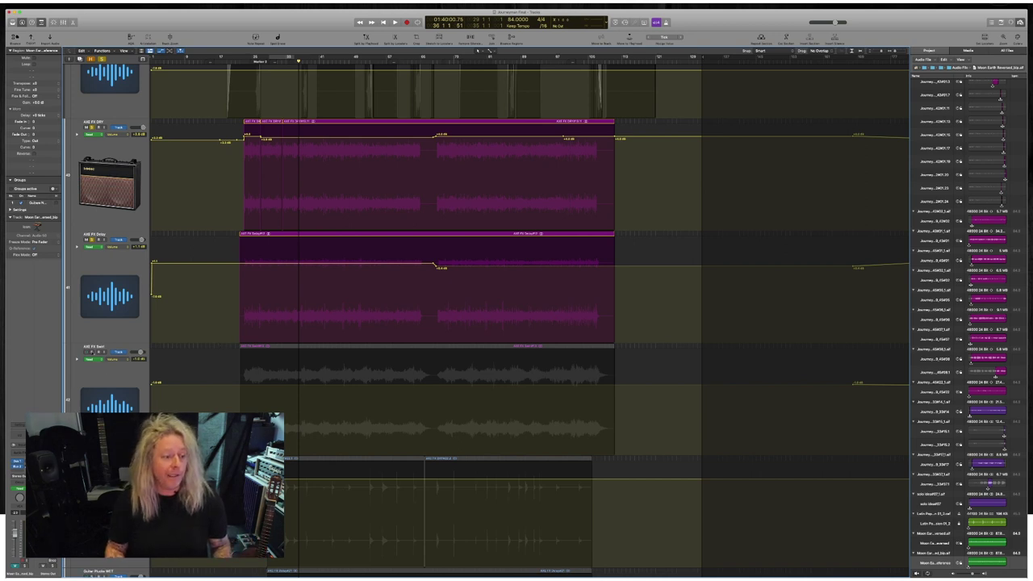
Solo the third AXE FX track too, then unsolo the Delay and DRY tracks to hear the third one alone.
{"action": "left_click", "coordinate": [92, 352], "text": "shift"}
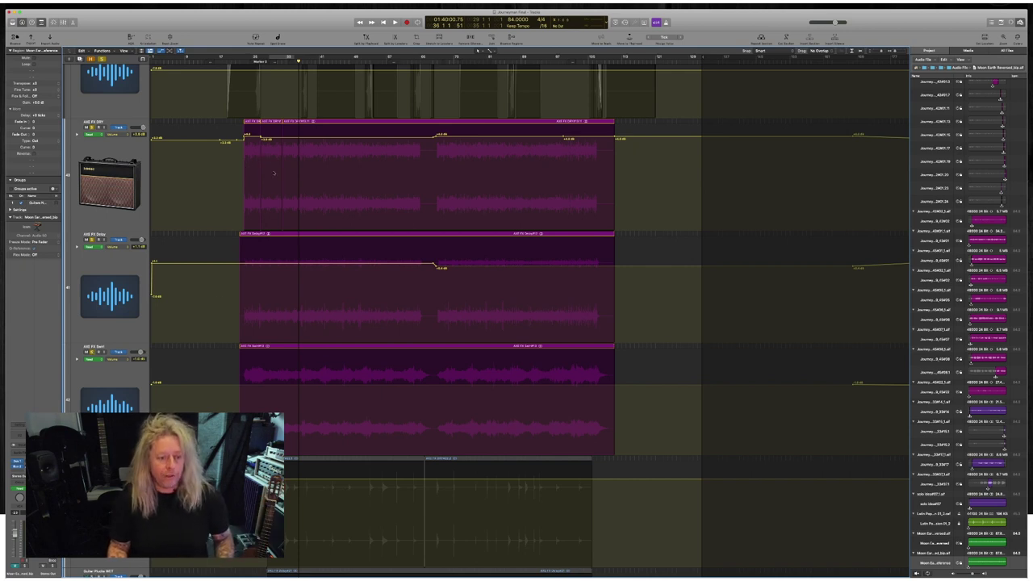
{"action": "key", "text": "space"}
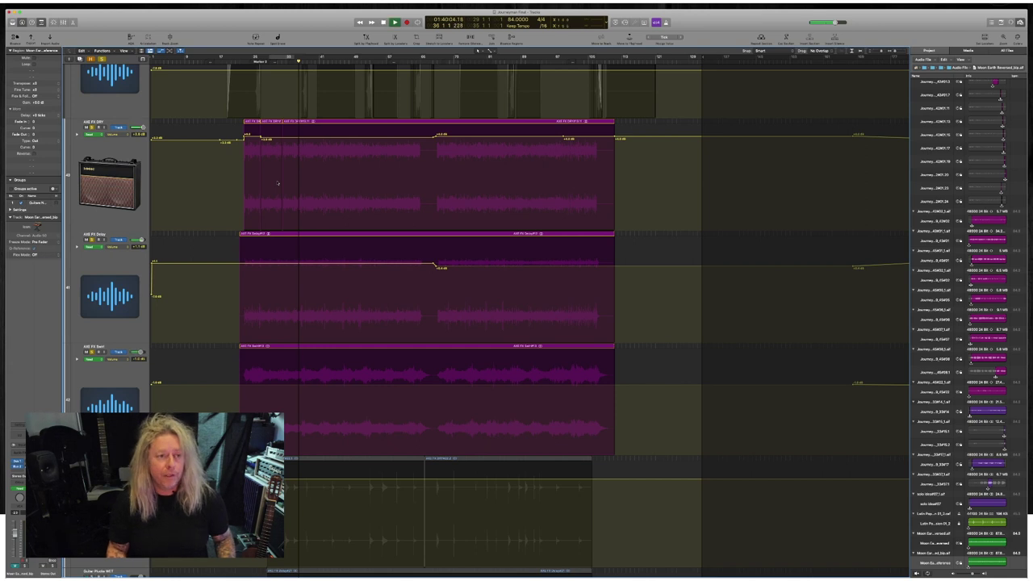
{"action": "left_click", "coordinate": [86, 240]}
{"action": "left_click", "coordinate": [90, 128]}
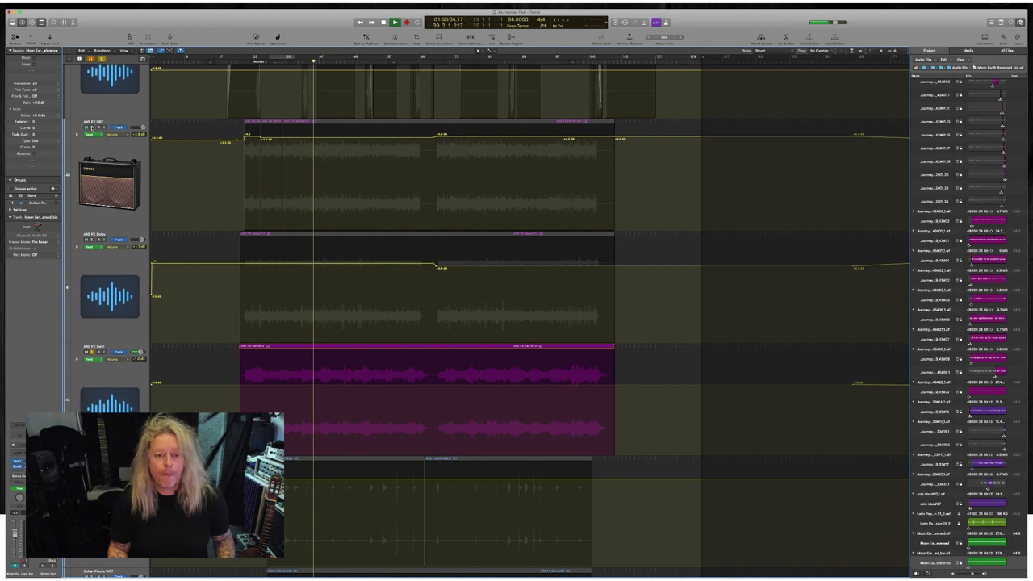
{"action": "key", "text": "space"}
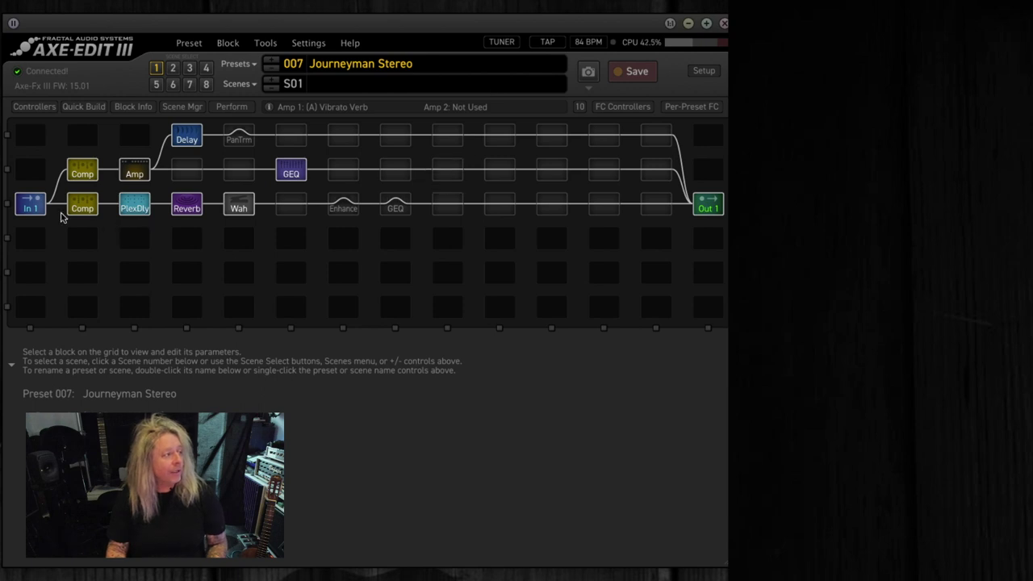
In Axe-Edit III, review the Amp, GEQ and Delay block settings of the Journeyman Stereo preset.
{"action": "left_click", "coordinate": [137, 171]}
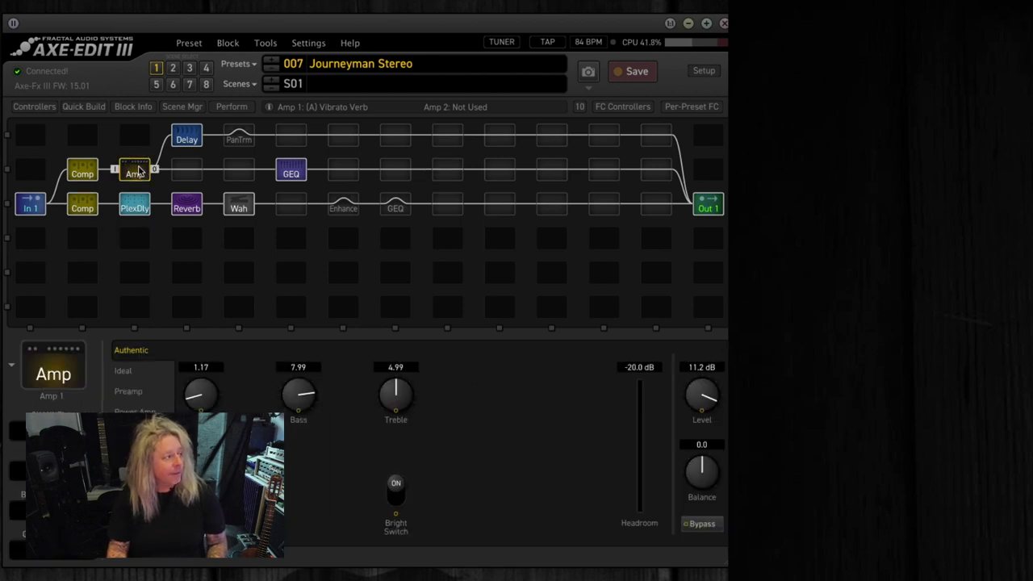
{"action": "left_click", "coordinate": [284, 170]}
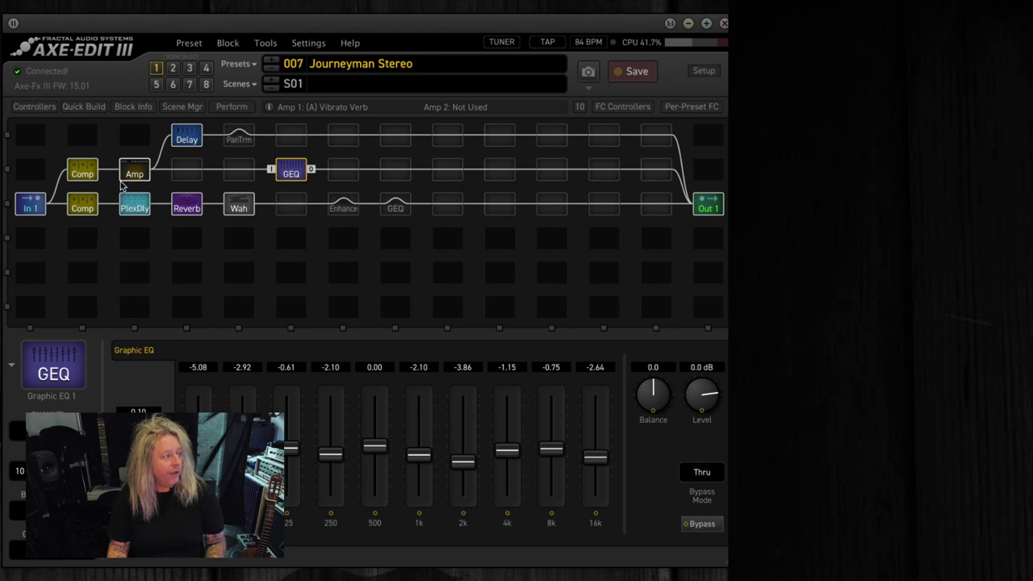
{"action": "left_click", "coordinate": [183, 140]}
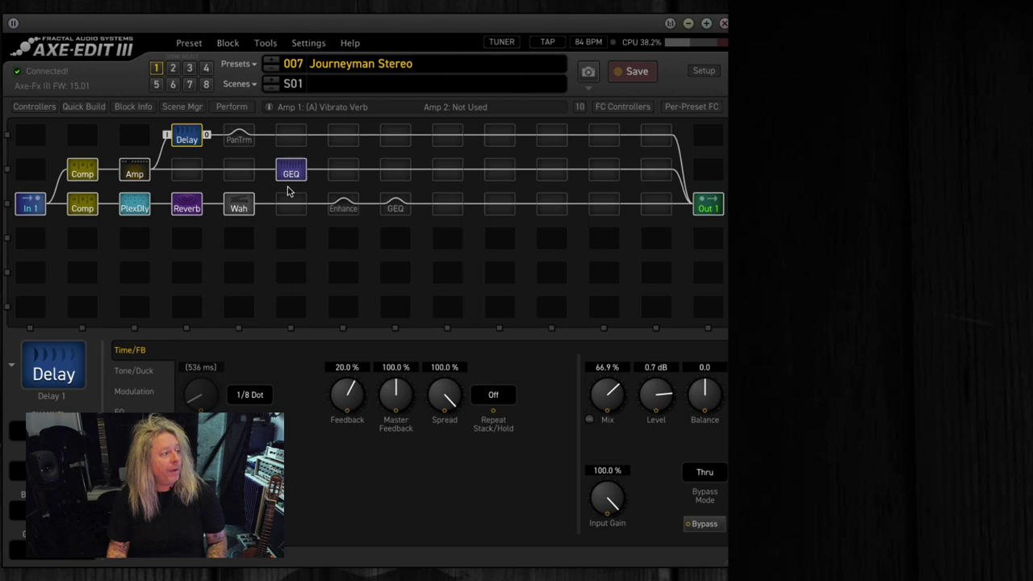
Review the lower signal path's Comp, PlexDly and Reverb blocks, including the Plex Delay's time settings.
{"action": "left_click", "coordinate": [83, 212]}
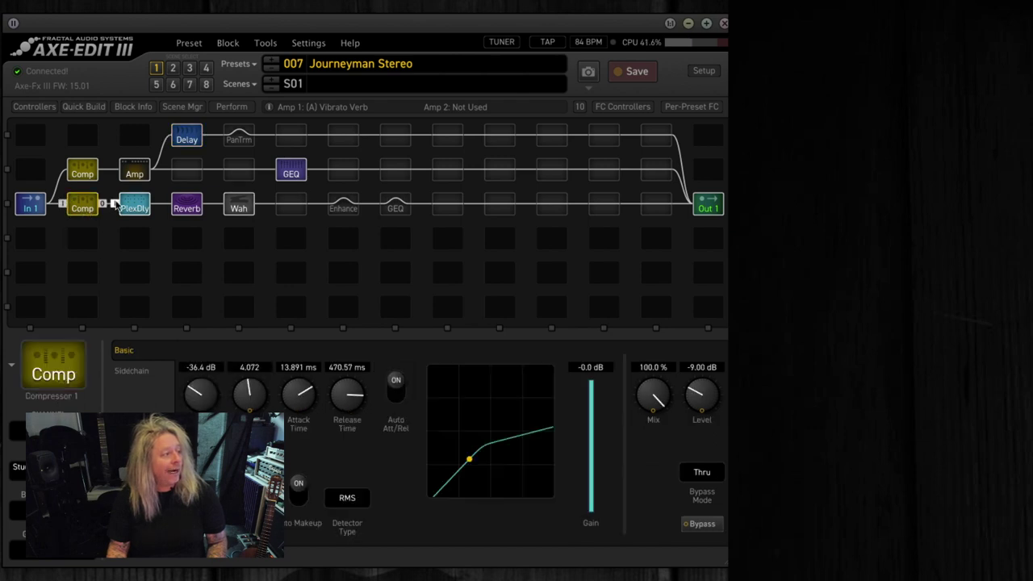
{"action": "left_click", "coordinate": [134, 208]}
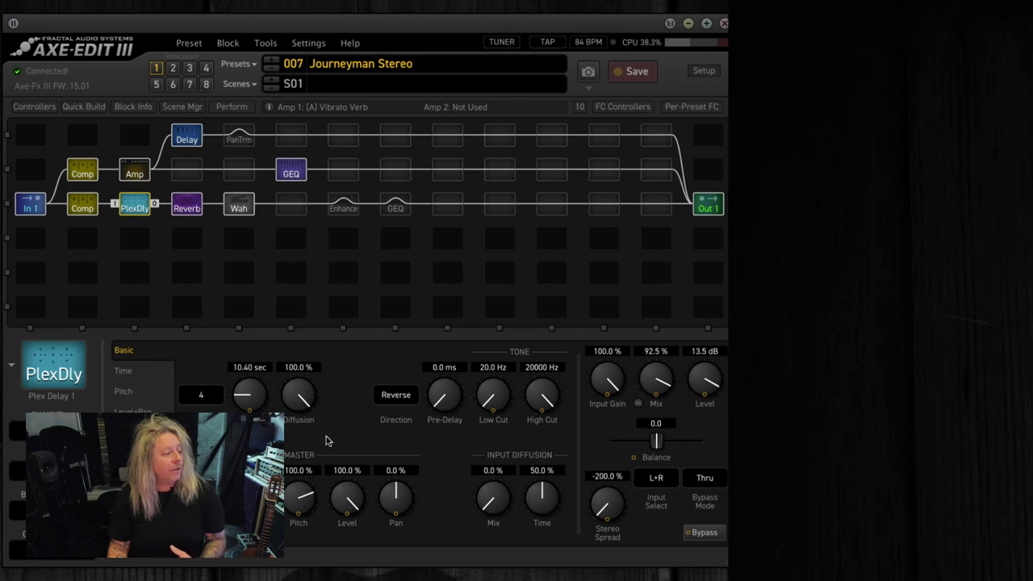
{"action": "left_click", "coordinate": [123, 372]}
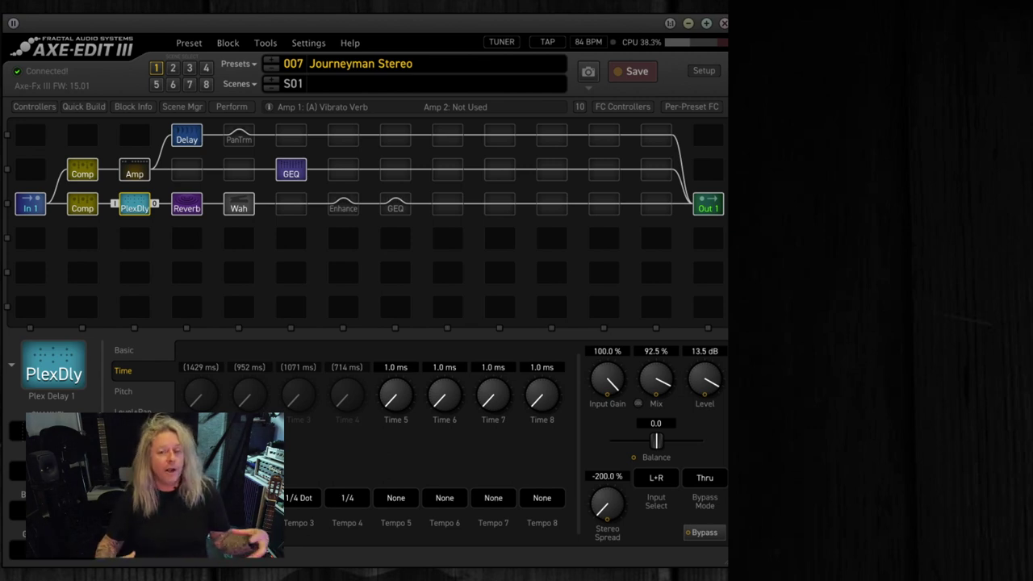
{"action": "left_click", "coordinate": [178, 205]}
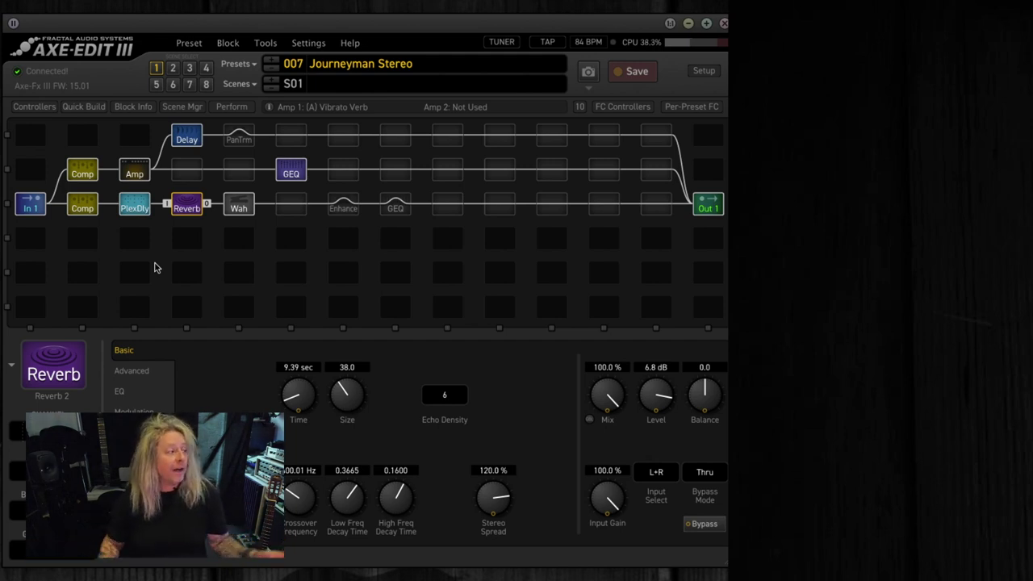
View the Wah block's settings, then switch to Logic Pro and play the soloed third AXE FX track.
{"action": "left_click", "coordinate": [239, 206]}
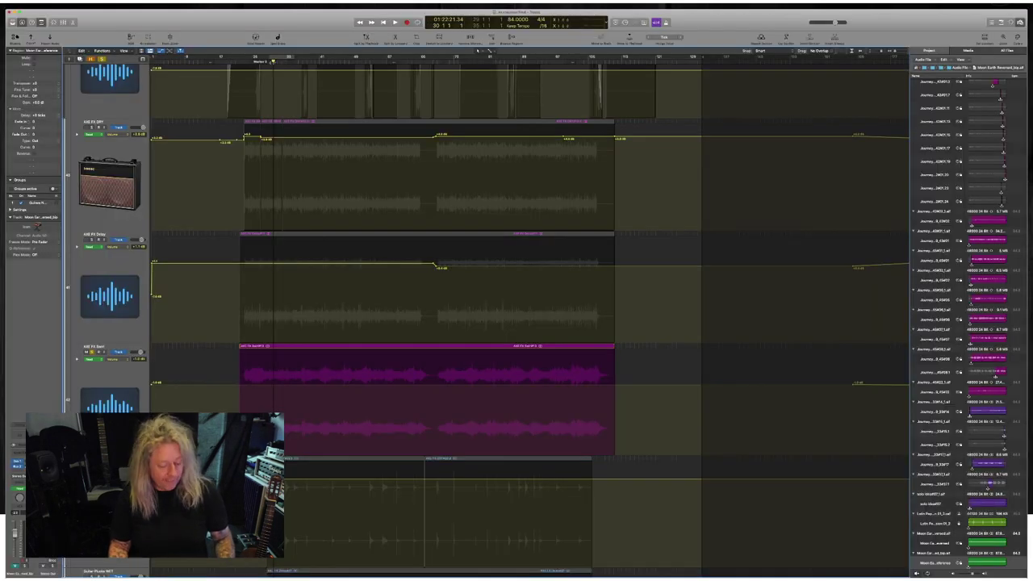
{"action": "key", "text": "space"}
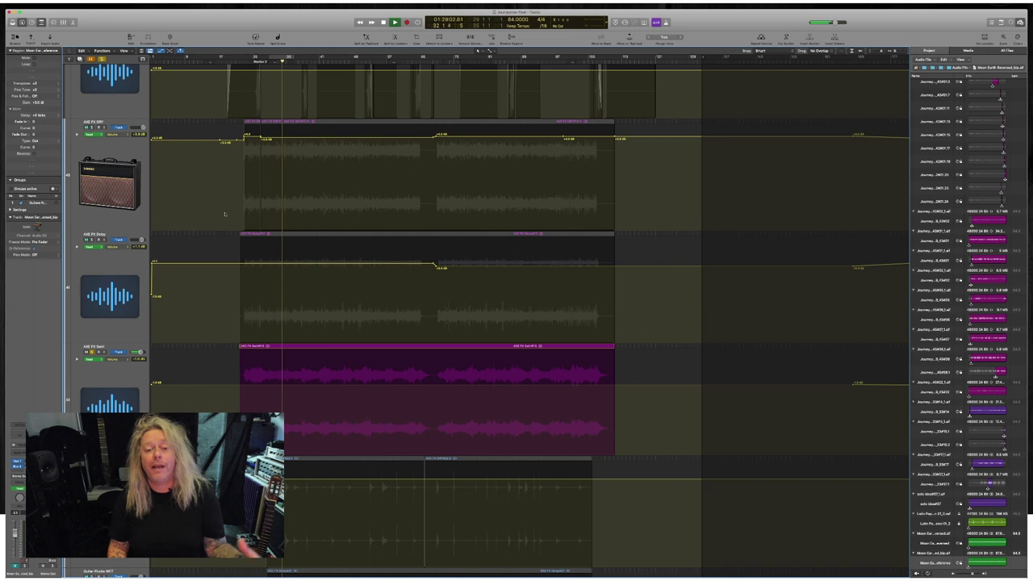
Add the Moon Earth Reversed_bip track to the solo and audition it from around bar 18.
{"action": "scroll", "coordinate": [210, 205], "scroll_direction": "up", "scroll_amount": 5}
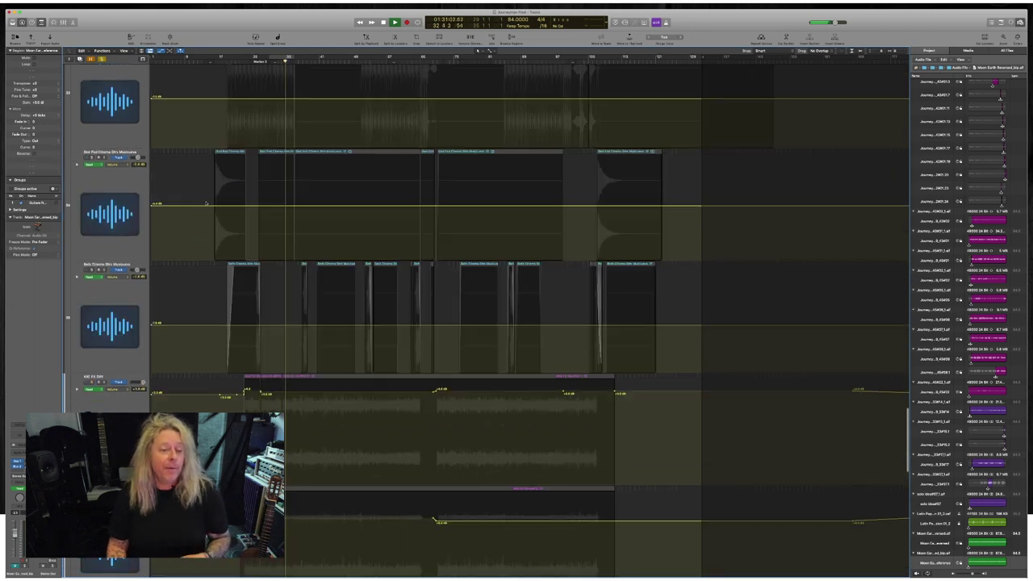
{"action": "scroll", "coordinate": [206, 204], "scroll_direction": "up", "scroll_amount": 8}
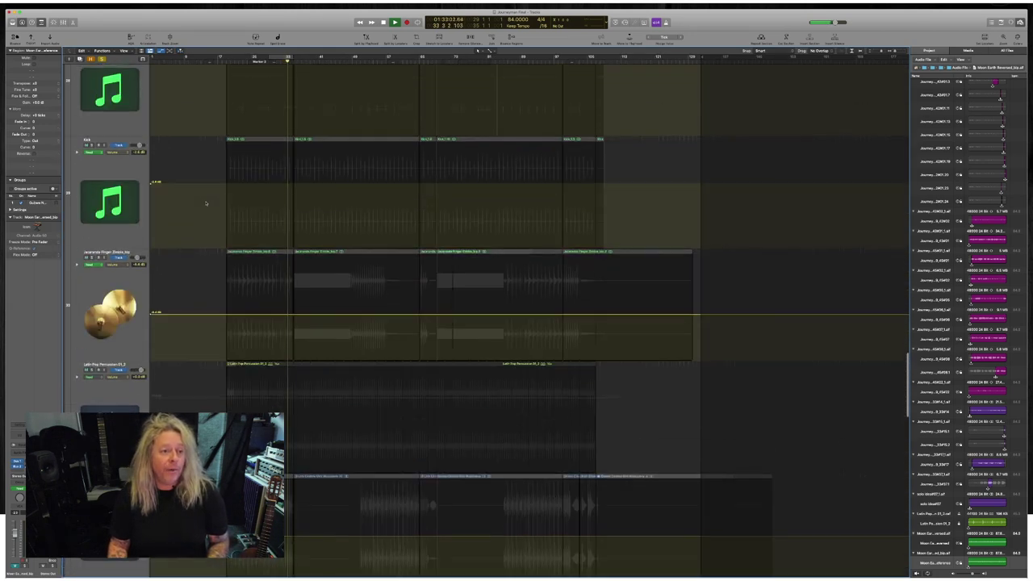
{"action": "scroll", "coordinate": [206, 203], "scroll_direction": "up", "scroll_amount": 6}
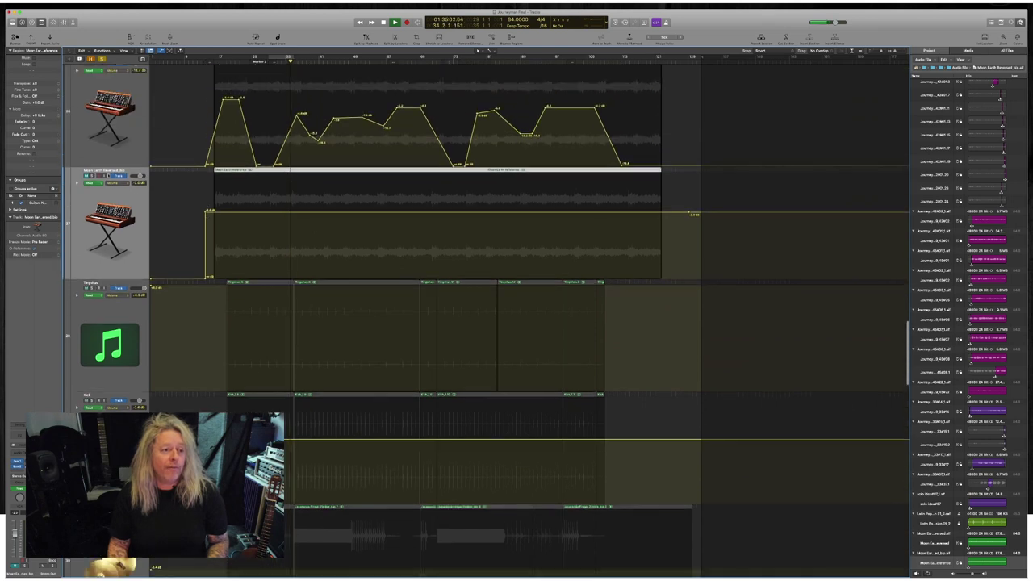
{"action": "left_click", "coordinate": [323, 226]}
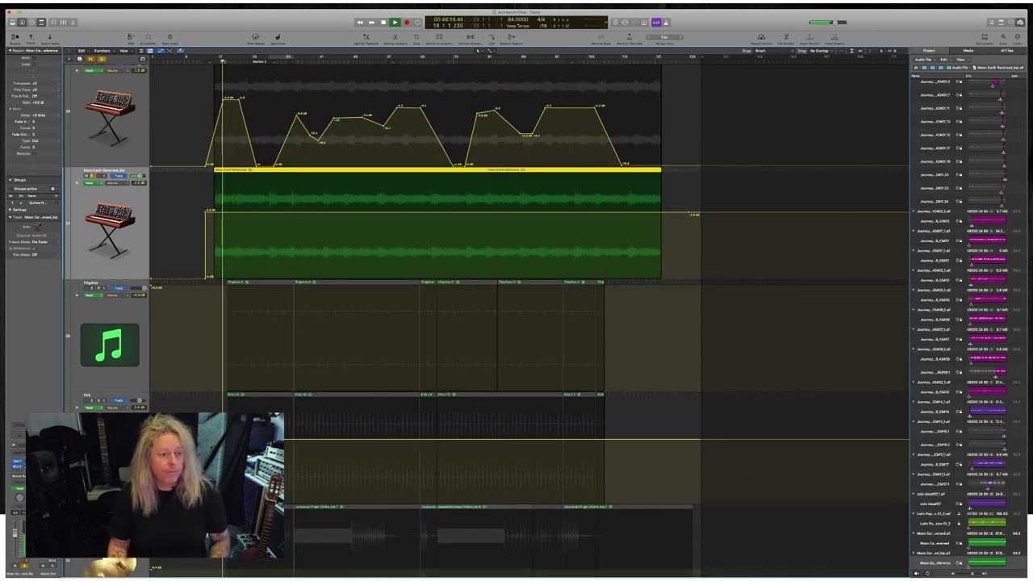
Add the AXE FX Delay and AXE FX DRY tracks to the solo to hear all guitar layers with the moon soundscape, then stop playback.
{"action": "scroll", "coordinate": [295, 277], "scroll_direction": "down", "scroll_amount": 6}
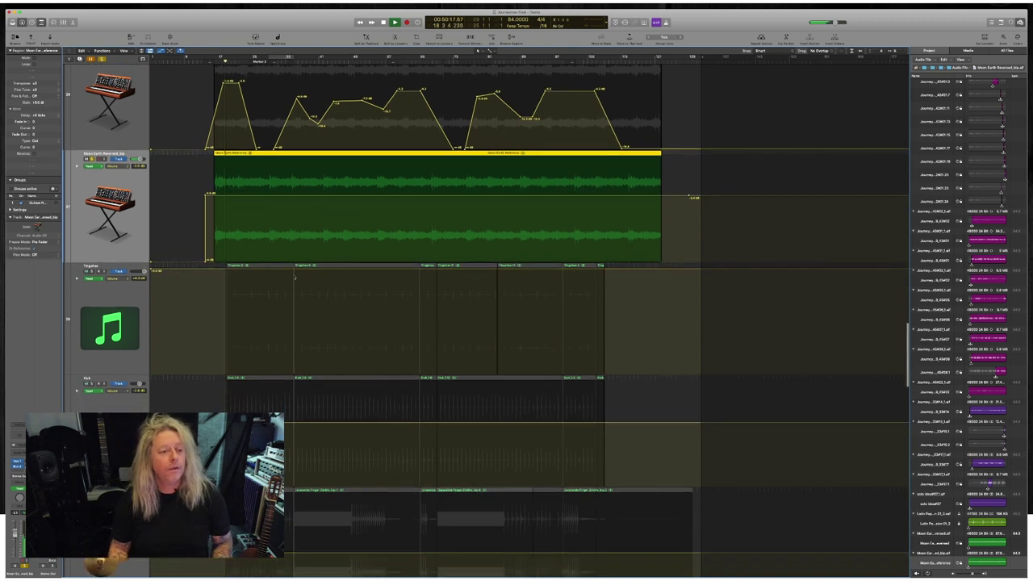
{"action": "scroll", "coordinate": [294, 278], "scroll_direction": "down", "scroll_amount": 15}
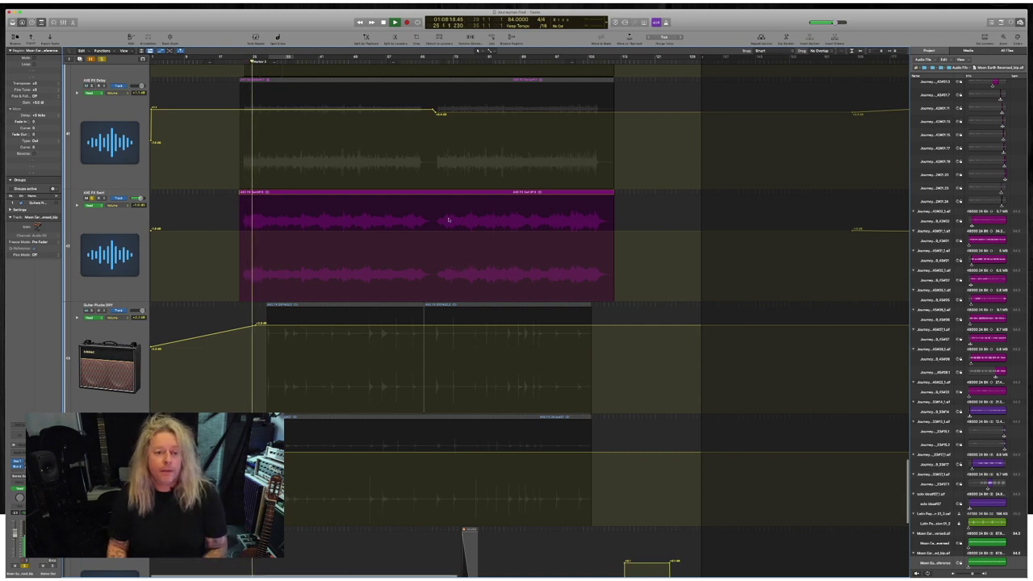
{"action": "scroll", "coordinate": [389, 252], "scroll_direction": "up", "scroll_amount": 5}
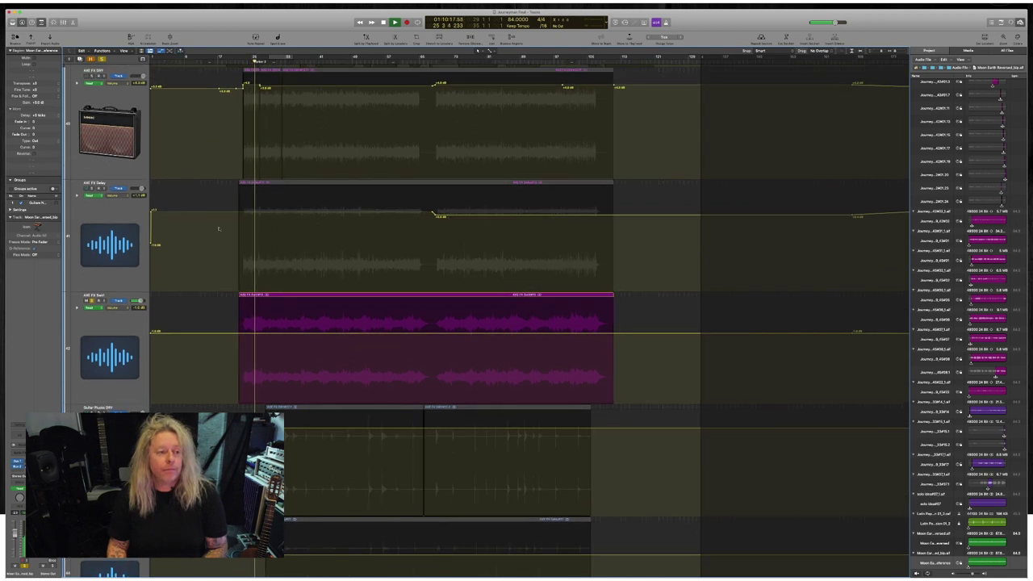
{"action": "left_click", "coordinate": [90, 187], "text": "shift"}
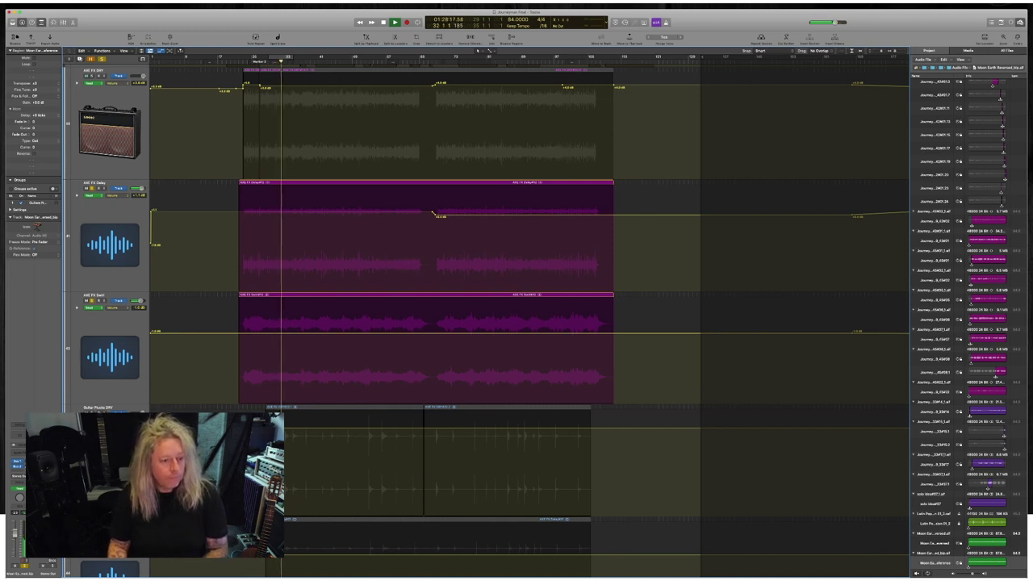
{"action": "scroll", "coordinate": [204, 371], "scroll_direction": "down", "scroll_amount": 4}
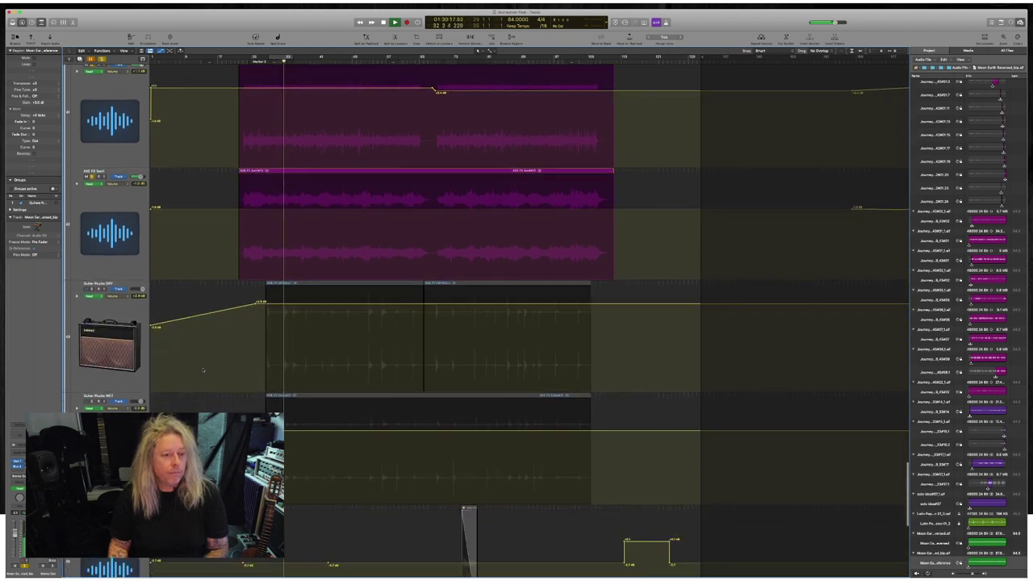
{"action": "scroll", "coordinate": [203, 371], "scroll_direction": "up", "scroll_amount": 3}
{"action": "scroll", "coordinate": [202, 371], "scroll_direction": "up", "scroll_amount": 2}
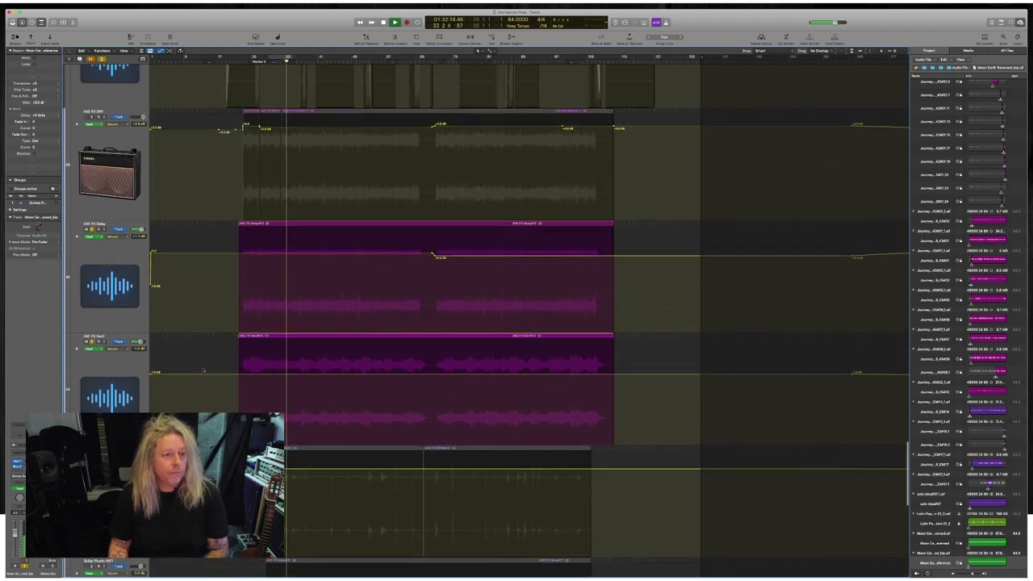
{"action": "left_click", "coordinate": [202, 193]}
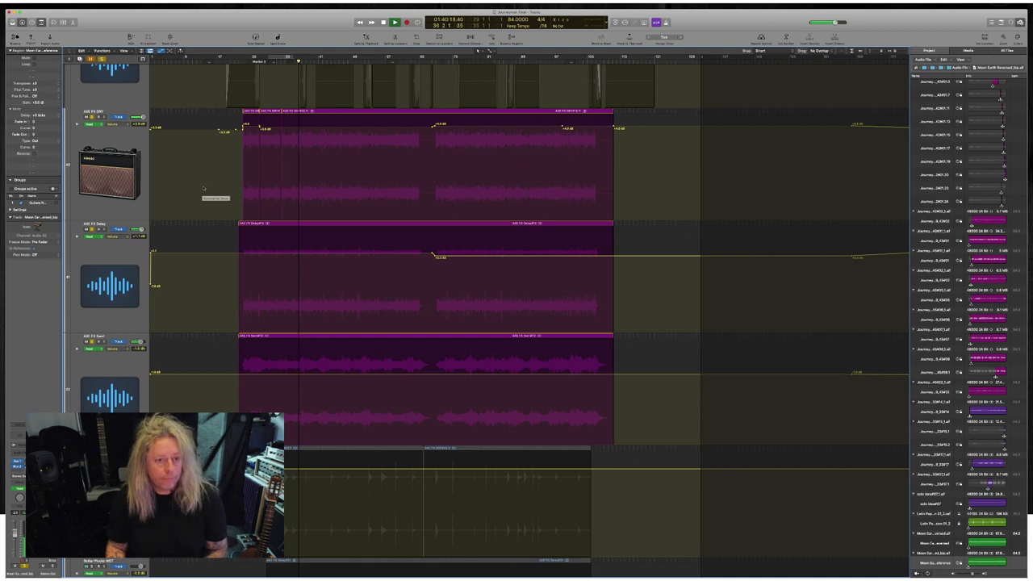
{"action": "key", "text": "space"}
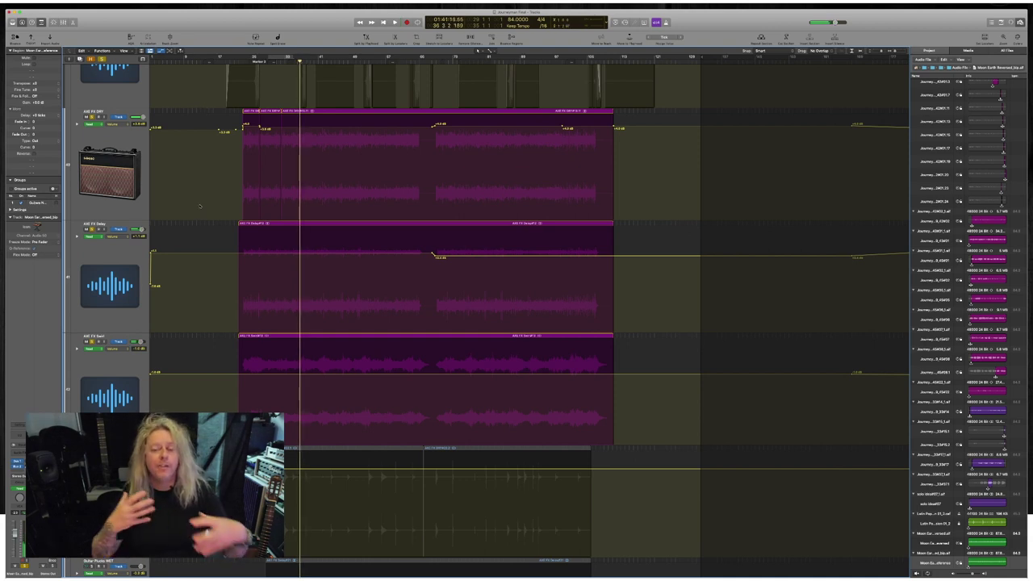
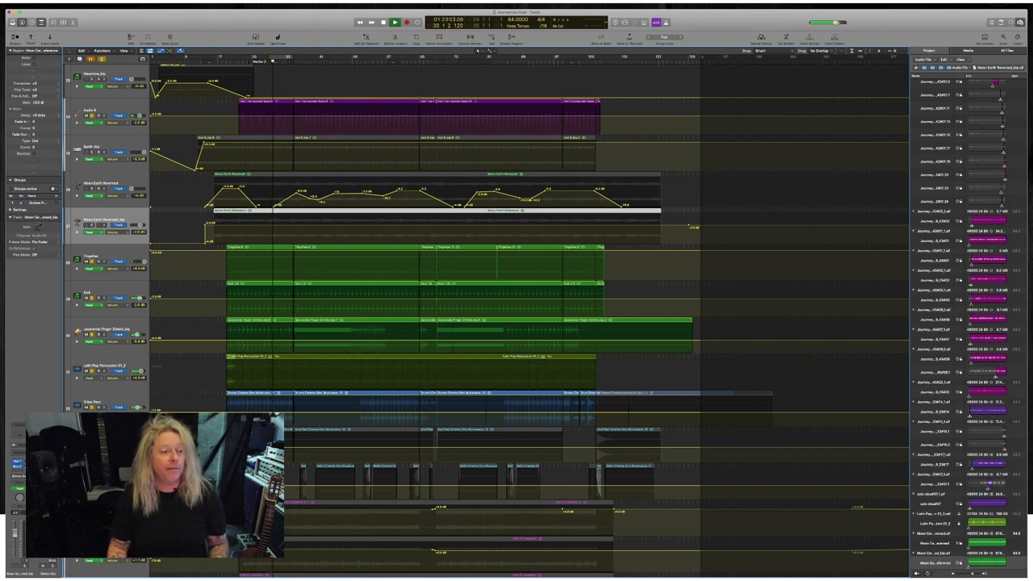
Add Moon Earth Reversed_bip and the cinema pad and bells tracks to the soloed percussion, and listen from around bar 38.
{"action": "left_click", "coordinate": [91, 227]}
{"action": "scroll", "coordinate": [92, 227], "scroll_direction": "down", "scroll_amount": 10}
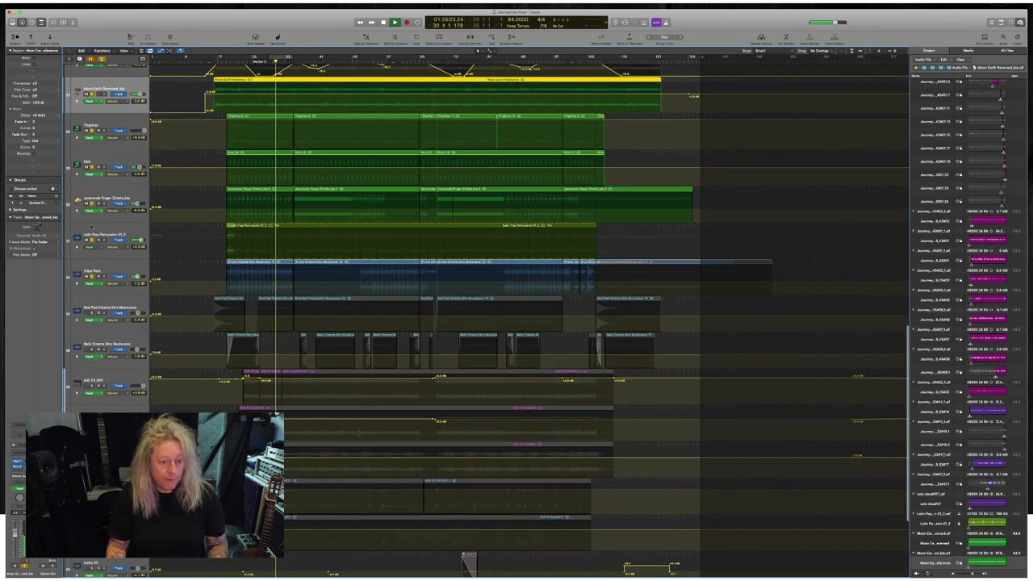
{"action": "scroll", "coordinate": [92, 229], "scroll_direction": "down", "scroll_amount": 1}
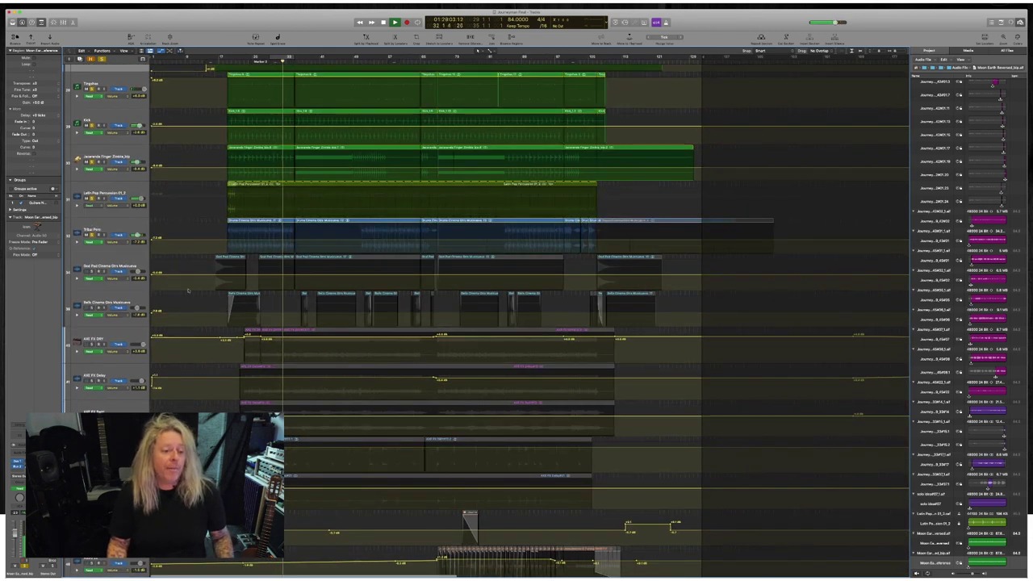
{"action": "left_click", "coordinate": [87, 308]}
{"action": "left_click", "coordinate": [86, 271]}
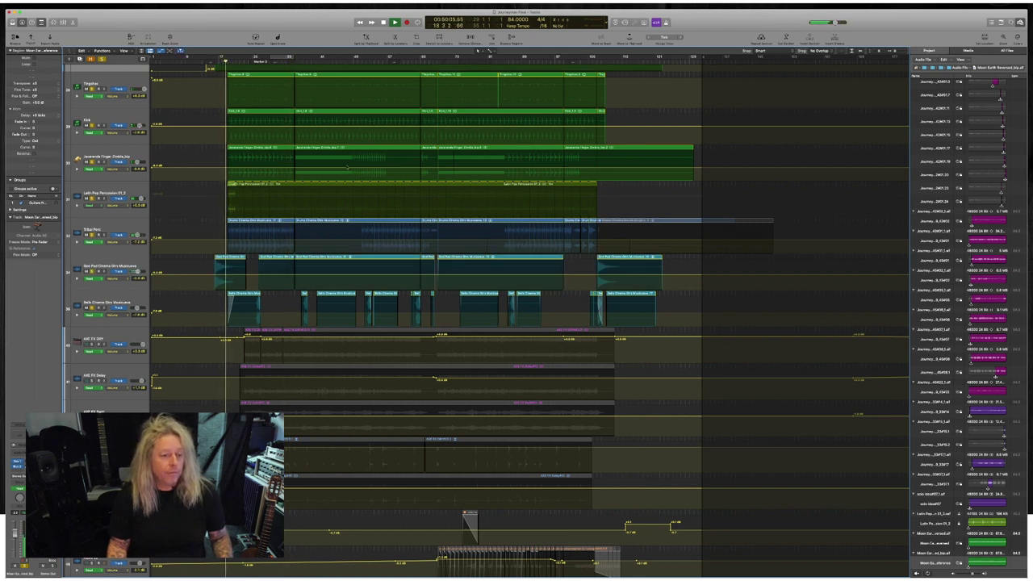
{"action": "left_click", "coordinate": [310, 61]}
Add the Guitar Plucks DRY and WET tracks to the solo, audition them from around bar 35, and stop playback.
{"action": "scroll", "coordinate": [267, 177], "scroll_direction": "down", "scroll_amount": 5}
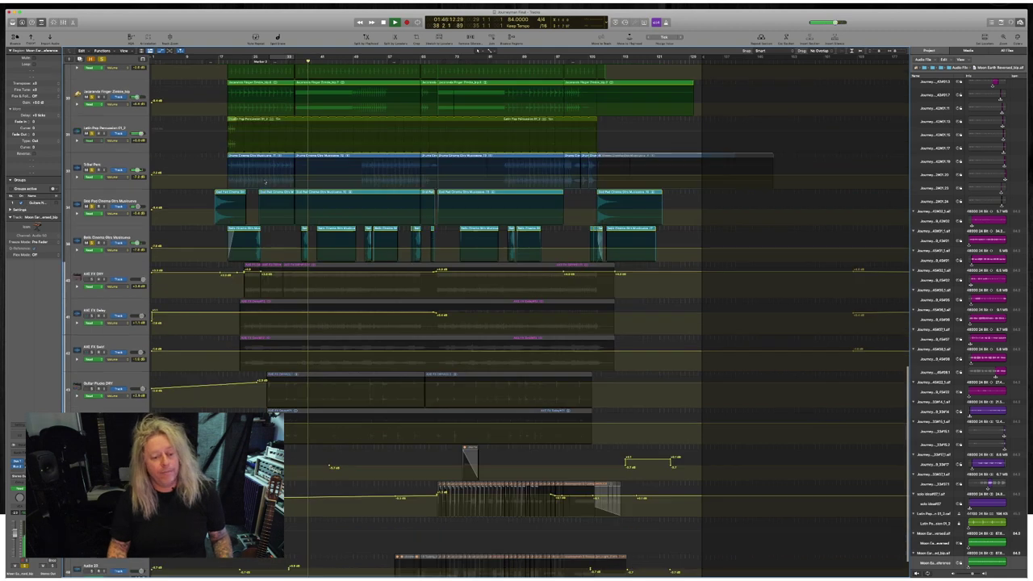
{"action": "scroll", "coordinate": [158, 397], "scroll_direction": "up", "scroll_amount": 2}
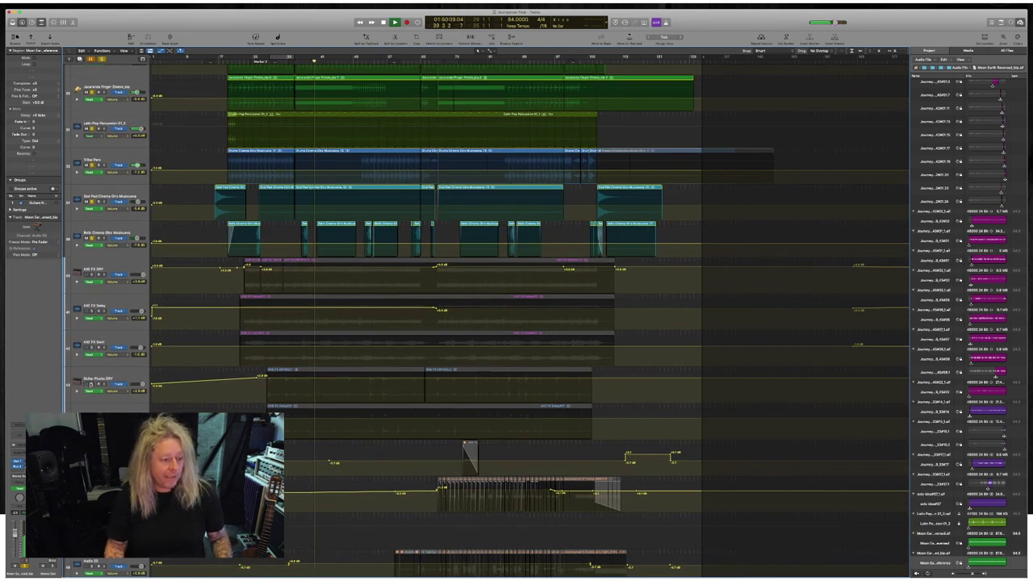
{"action": "left_click", "coordinate": [88, 385]}
{"action": "left_click", "coordinate": [92, 410], "text": "shift"}
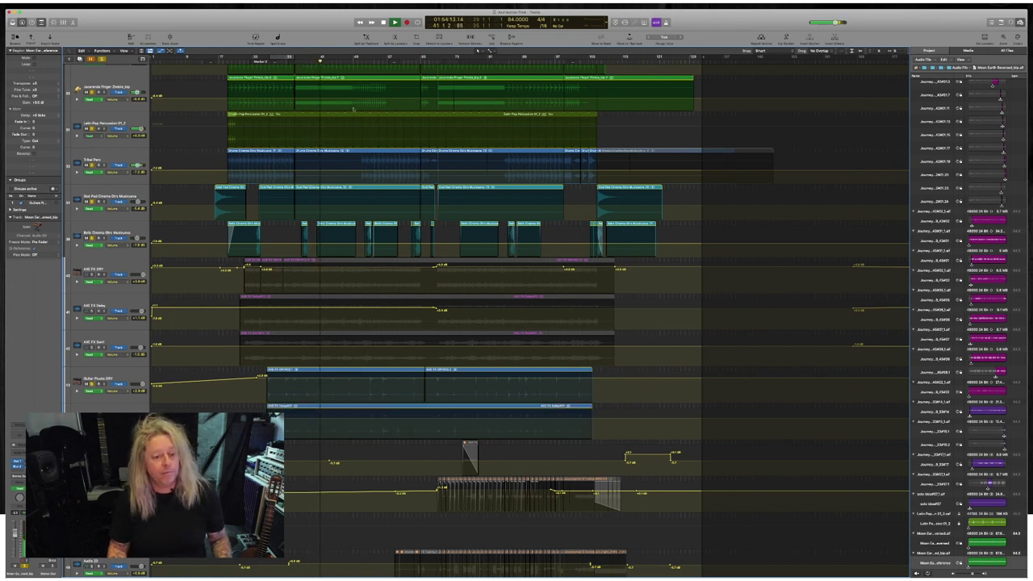
{"action": "left_click", "coordinate": [295, 60]}
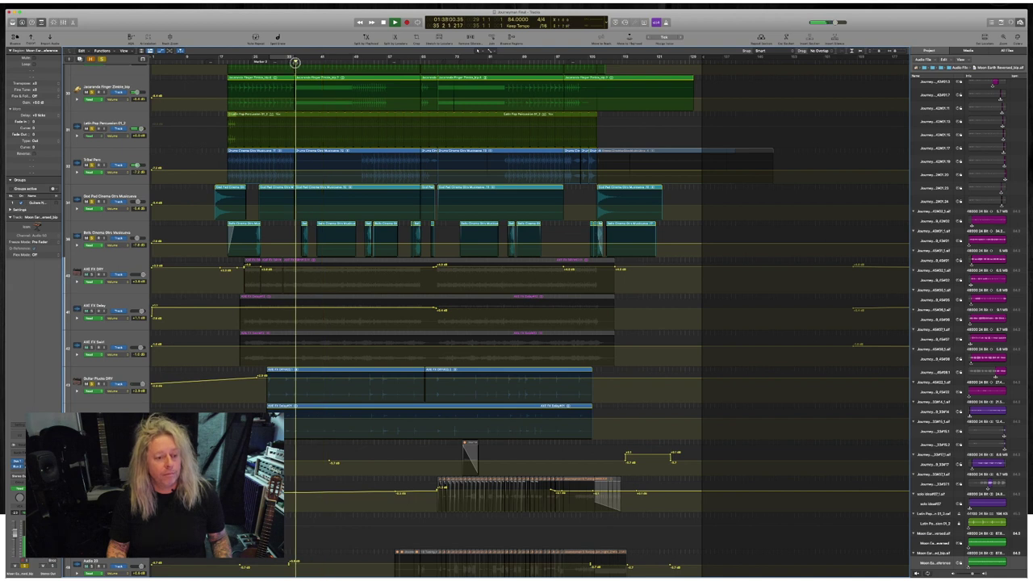
{"action": "left_click", "coordinate": [290, 60]}
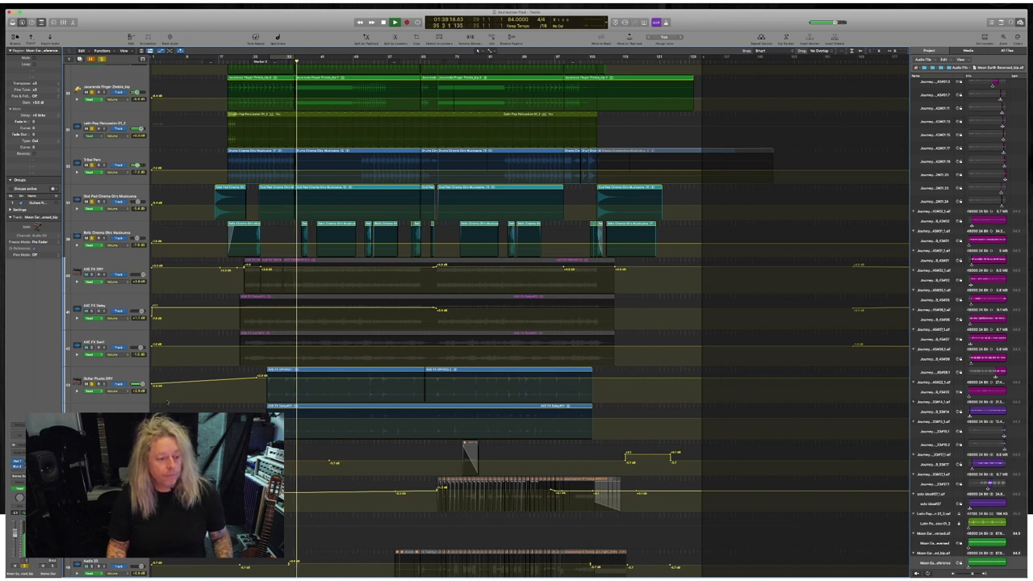
{"action": "key", "text": "space"}
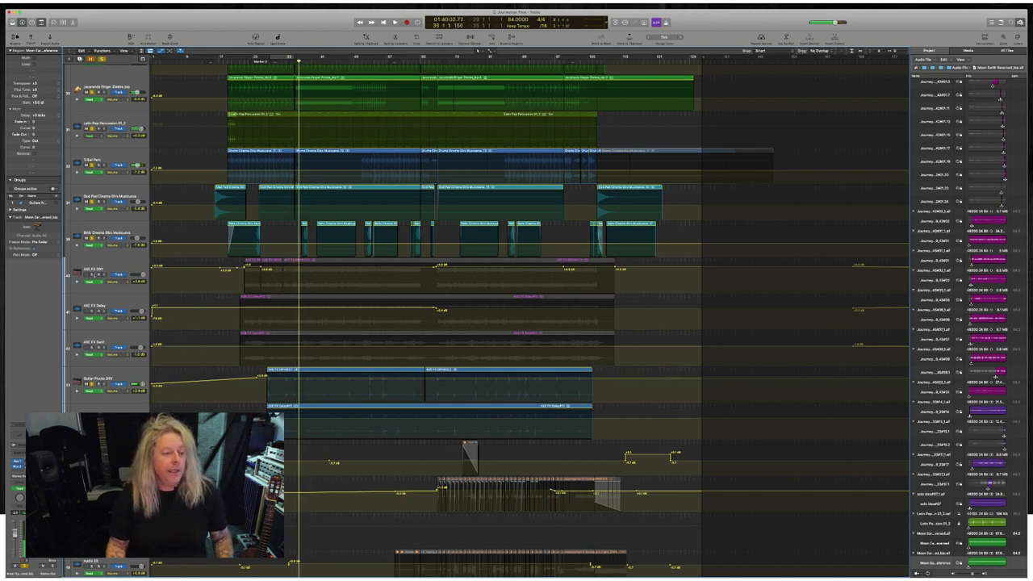
Clear all track solos and play the full mix briefly while viewing the upper tracks of the arrangement.
{"action": "left_click", "coordinate": [329, 286]}
{"action": "key", "text": "space"}
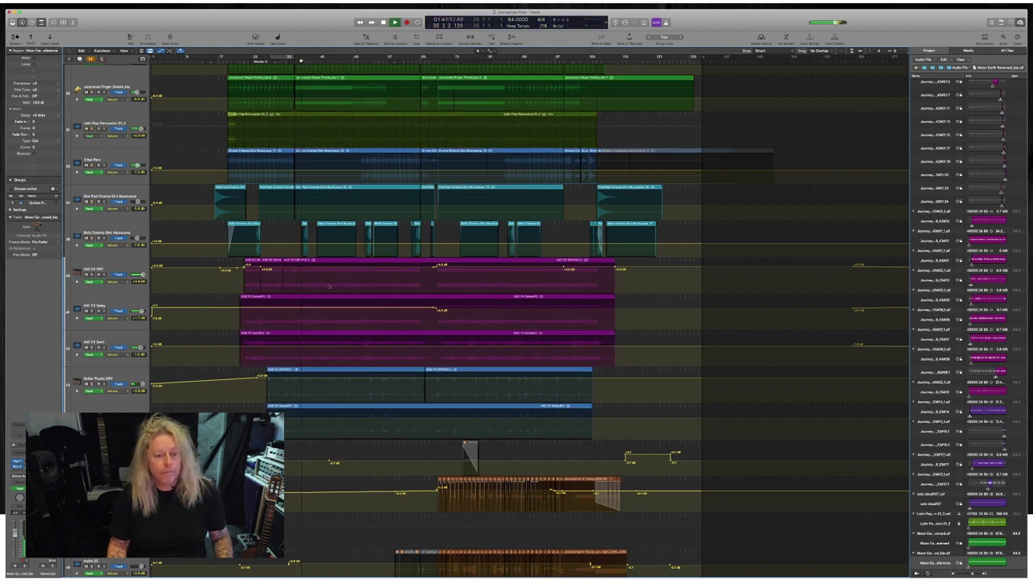
{"action": "scroll", "coordinate": [477, 396], "scroll_direction": "up", "scroll_amount": 10}
{"action": "scroll", "coordinate": [477, 396], "scroll_direction": "up", "scroll_amount": 10}
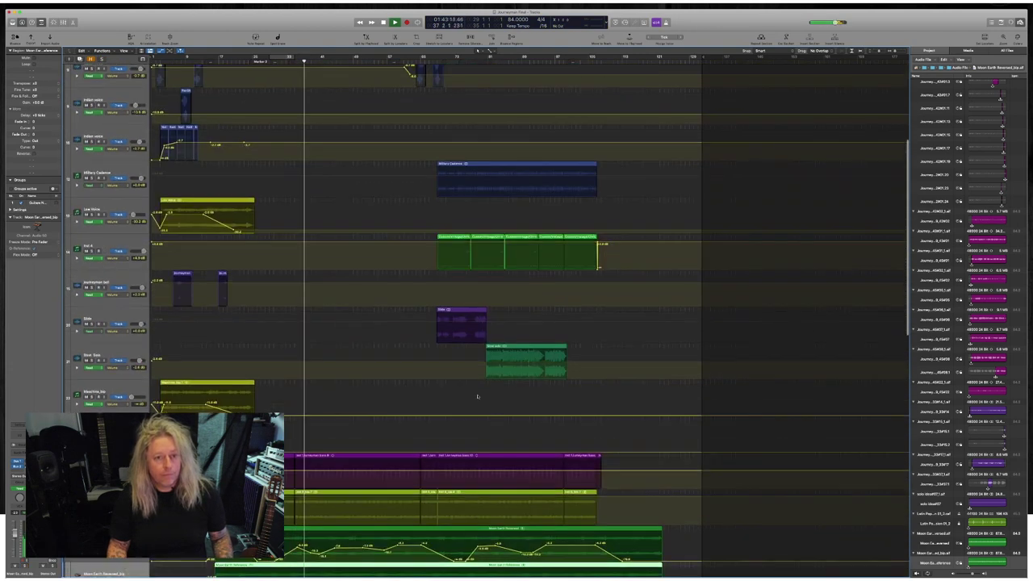
{"action": "key", "text": "space"}
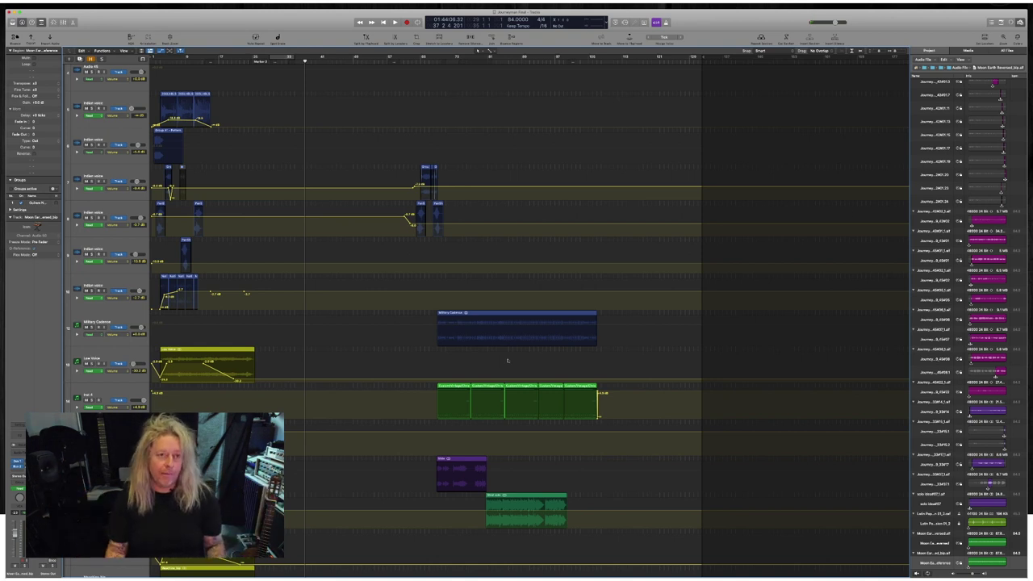
Play the full mix from bar 69, where the Military Cadence and Slide regions begin.
{"action": "scroll", "coordinate": [565, 266], "scroll_direction": "right", "scroll_amount": 5}
{"action": "scroll", "coordinate": [565, 266], "scroll_direction": "up", "scroll_amount": 1}
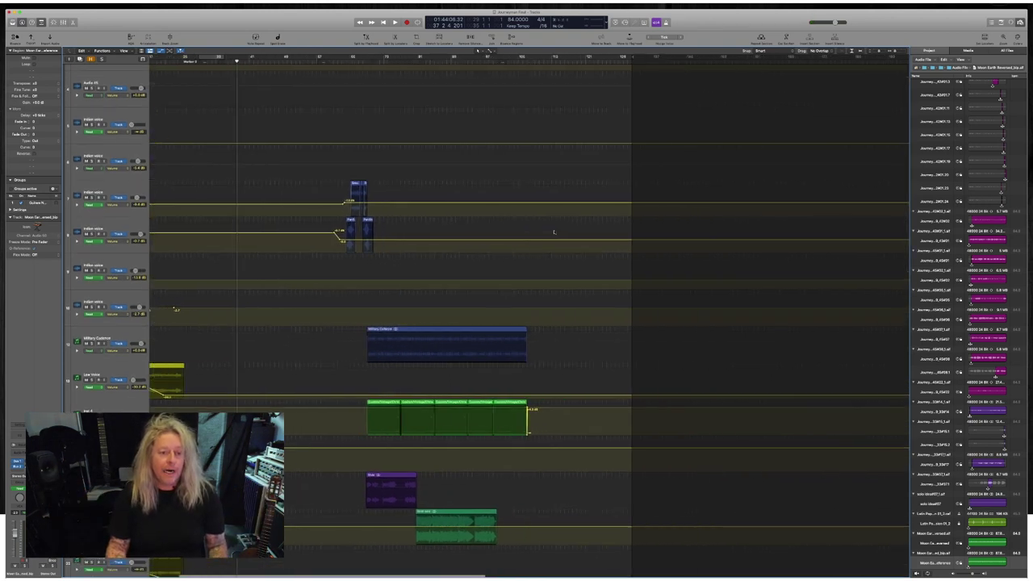
{"action": "scroll", "coordinate": [553, 232], "scroll_direction": "right", "scroll_amount": 2}
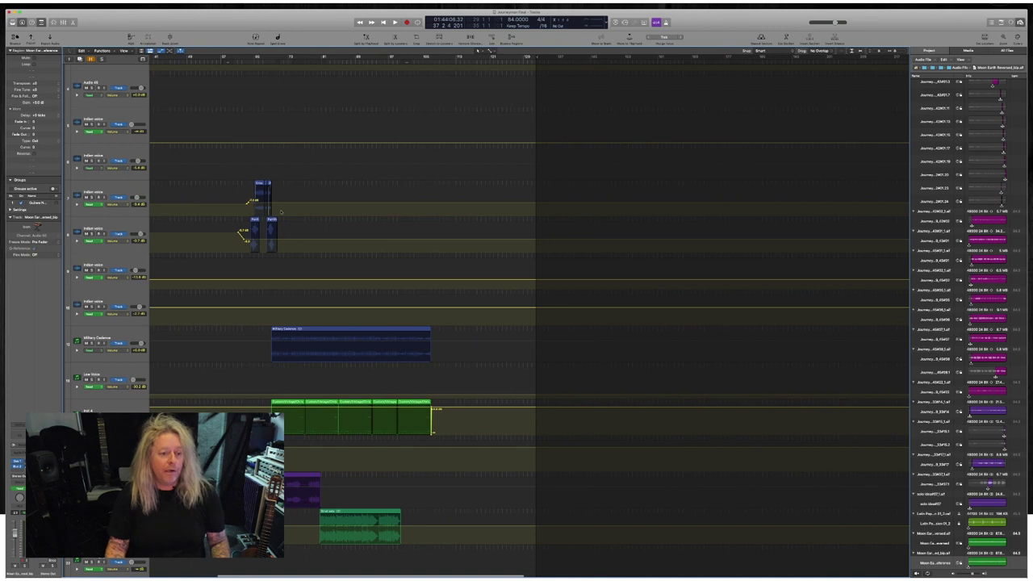
{"action": "scroll", "coordinate": [524, 266], "scroll_direction": "down", "scroll_amount": 4}
{"action": "left_click", "coordinate": [272, 61]}
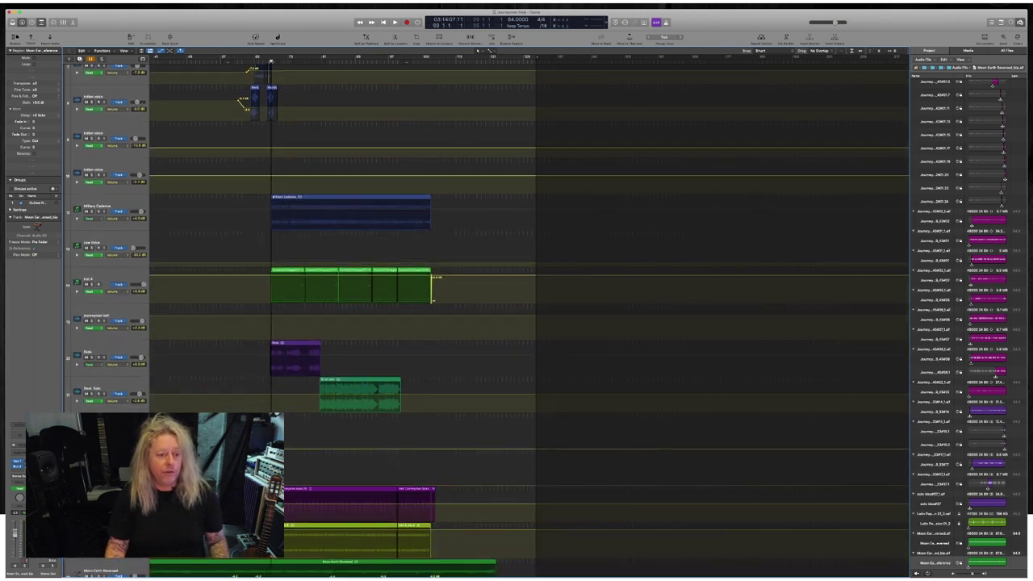
{"action": "key", "text": "space"}
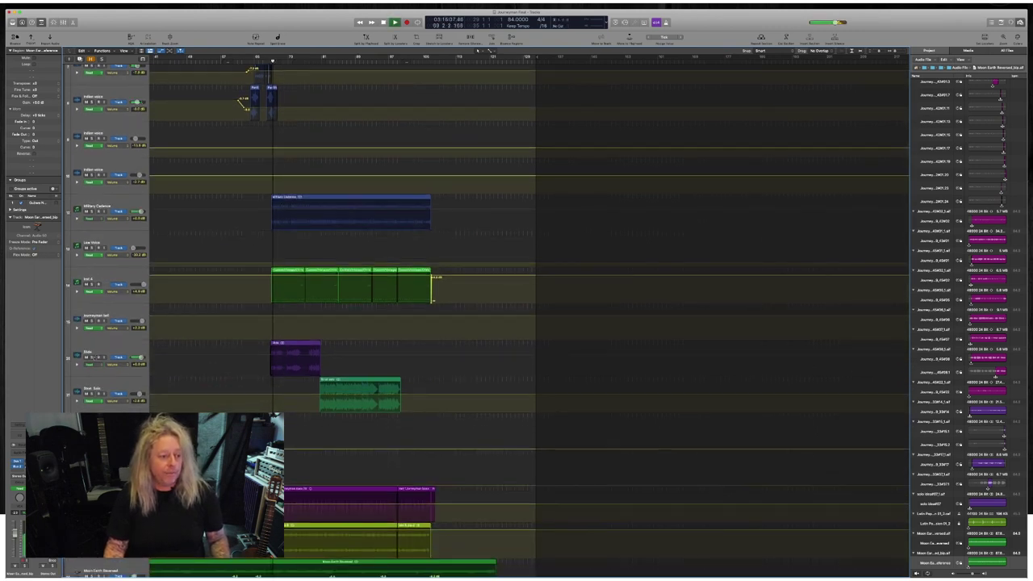
Solo the Slide track briefly, then audition Military Cadence soloed together with the green-region track below it.
{"action": "key", "text": "s"}
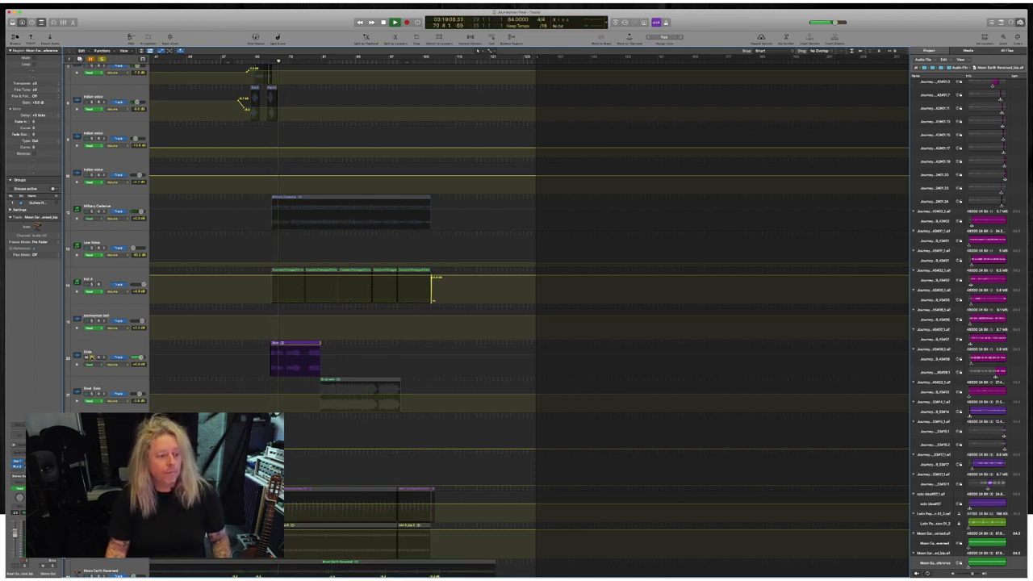
{"action": "key", "text": "s"}
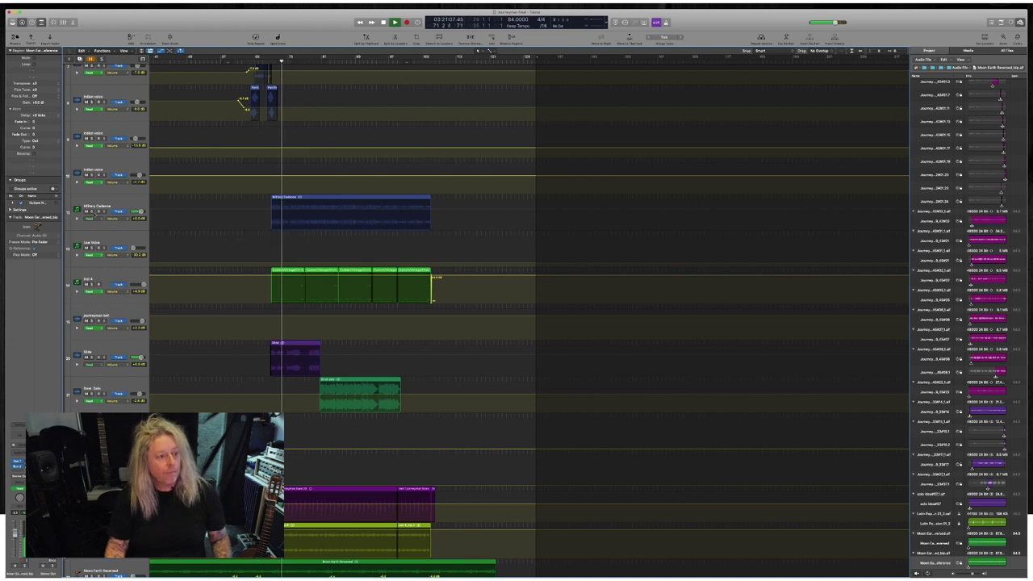
{"action": "left_click", "coordinate": [91, 211]}
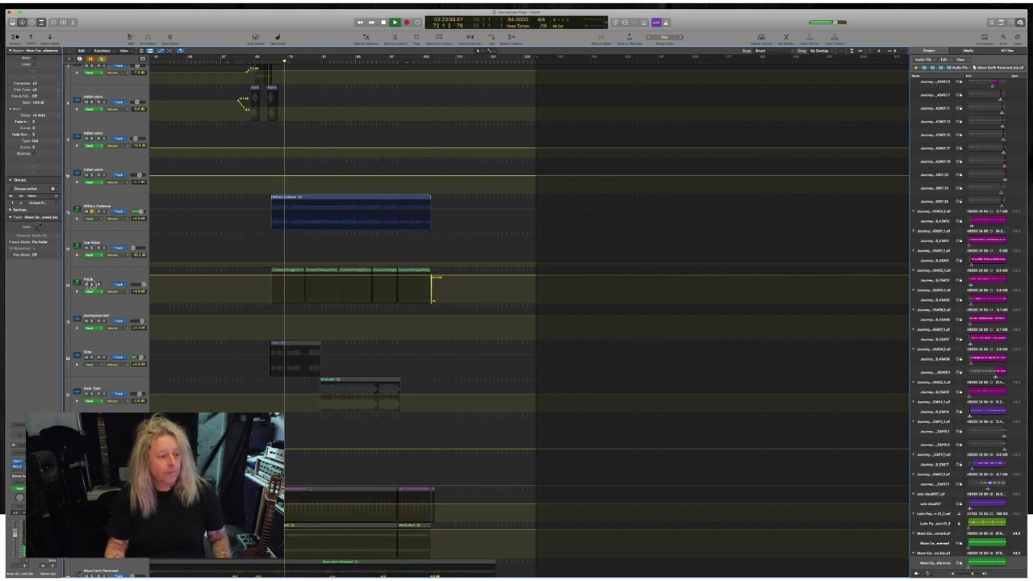
{"action": "left_click", "coordinate": [91, 285]}
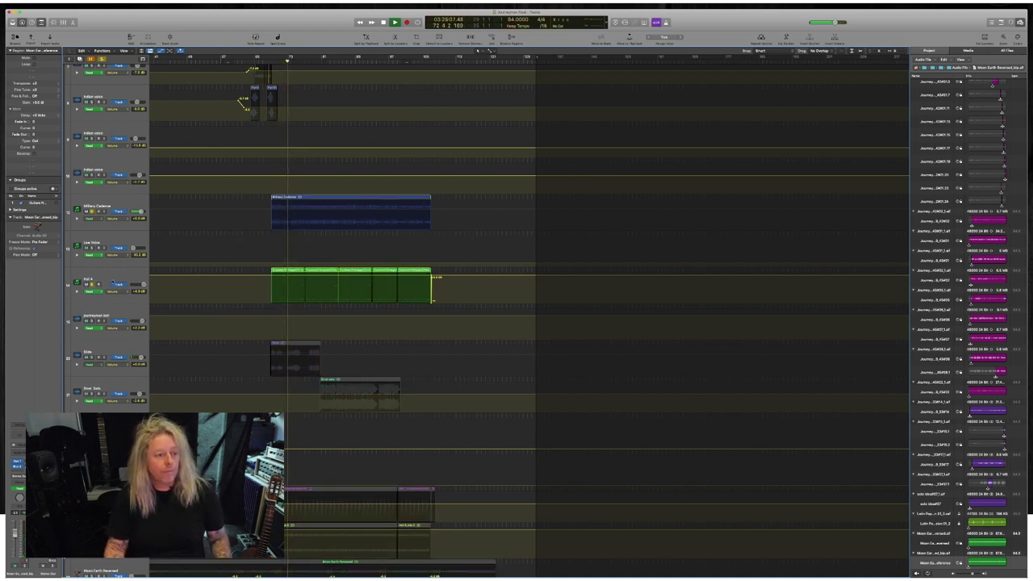
Select the green-region track below Military Cadence, stop playback, and remove that track from the solo.
{"action": "left_click", "coordinate": [113, 284]}
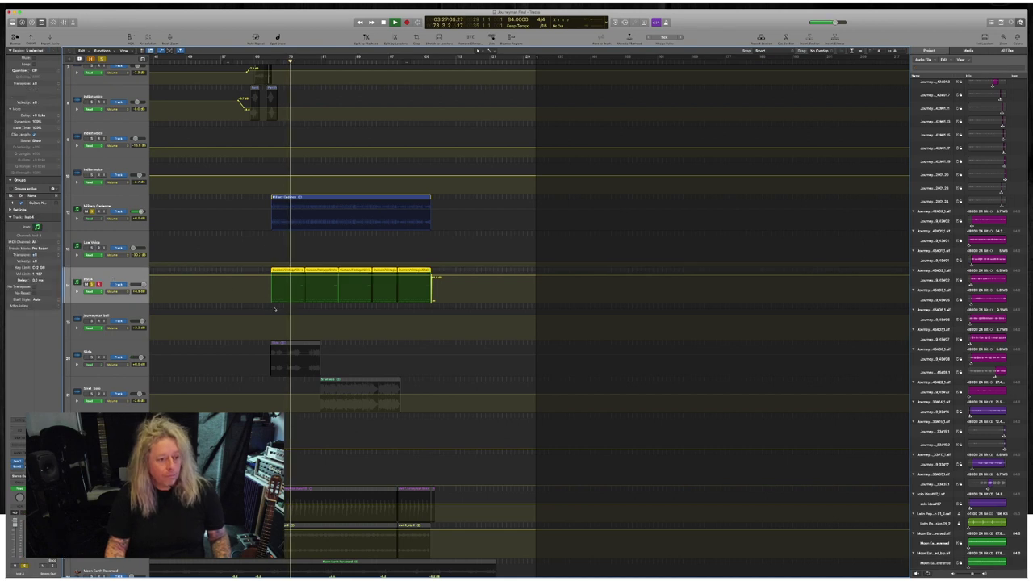
{"action": "key", "text": "space"}
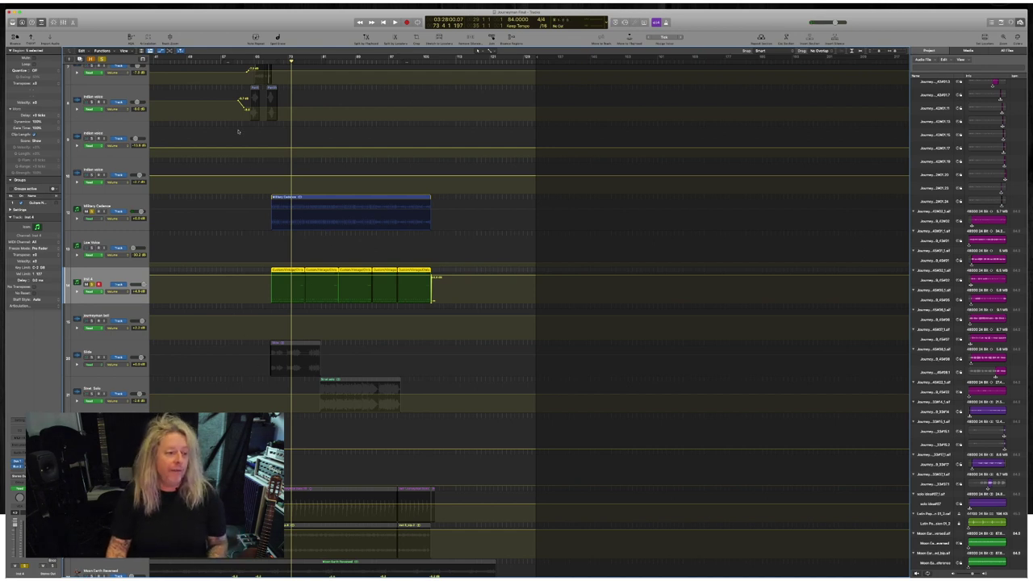
{"action": "key", "text": "m"}
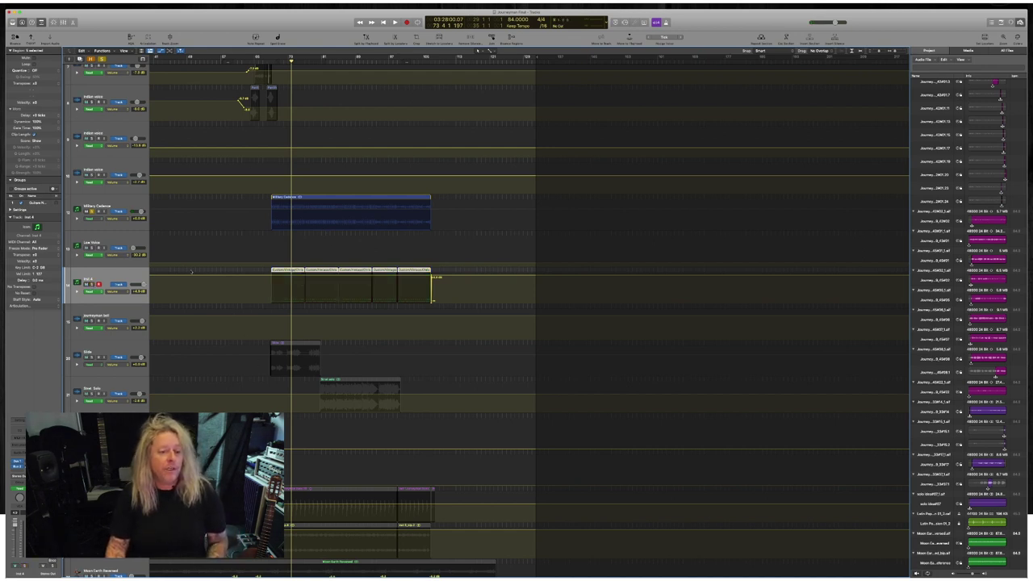
Clear the remaining Military Cadence solo and play the full mix from bar 78.
{"action": "scroll", "coordinate": [190, 270], "scroll_direction": "right", "scroll_amount": 5}
{"action": "key", "text": "alt+period"}
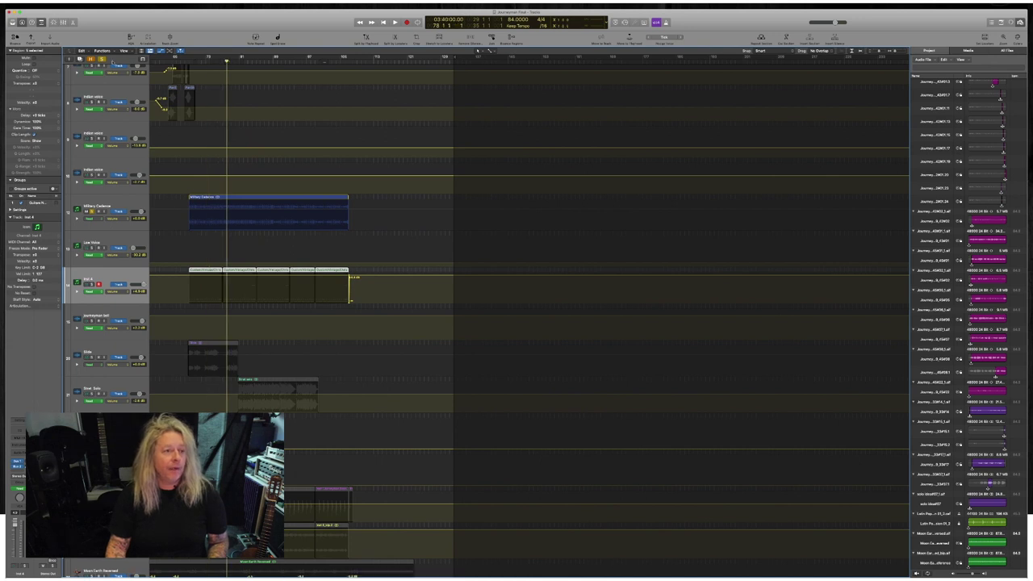
{"action": "key", "text": "s"}
{"action": "key", "text": "space"}
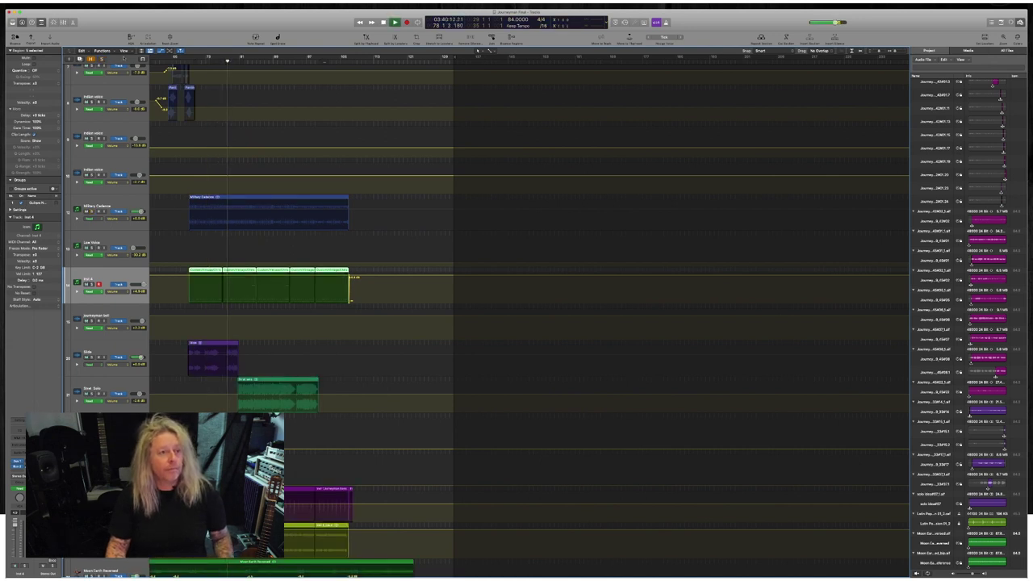
Audition the full mix from about bar 82, within the green solo region after Slide, while viewing the lower tracks, then stop playback.
{"action": "left_click", "coordinate": [244, 61]}
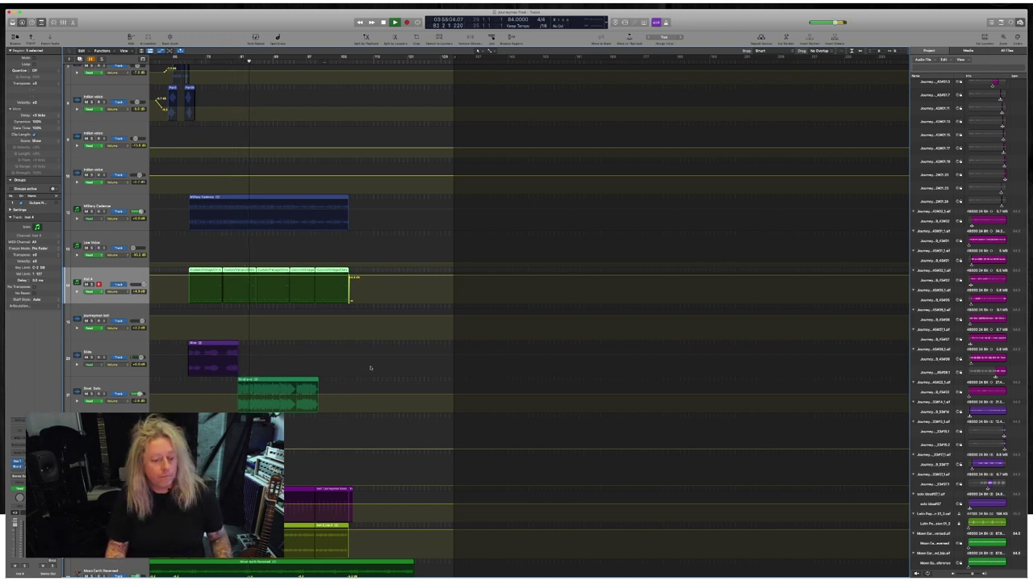
{"action": "scroll", "coordinate": [373, 432], "scroll_direction": "down", "scroll_amount": 3}
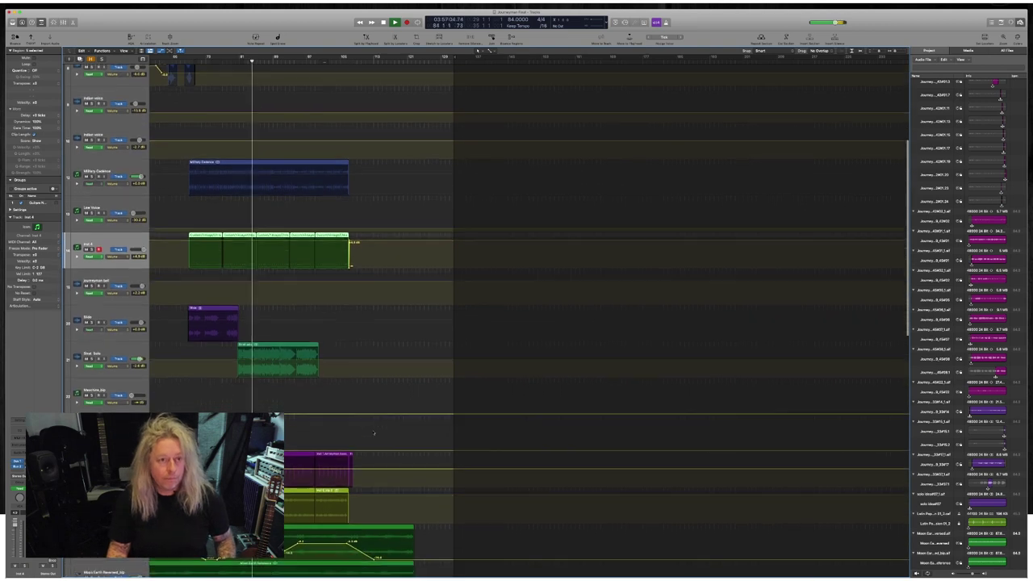
{"action": "scroll", "coordinate": [373, 434], "scroll_direction": "down", "scroll_amount": 8}
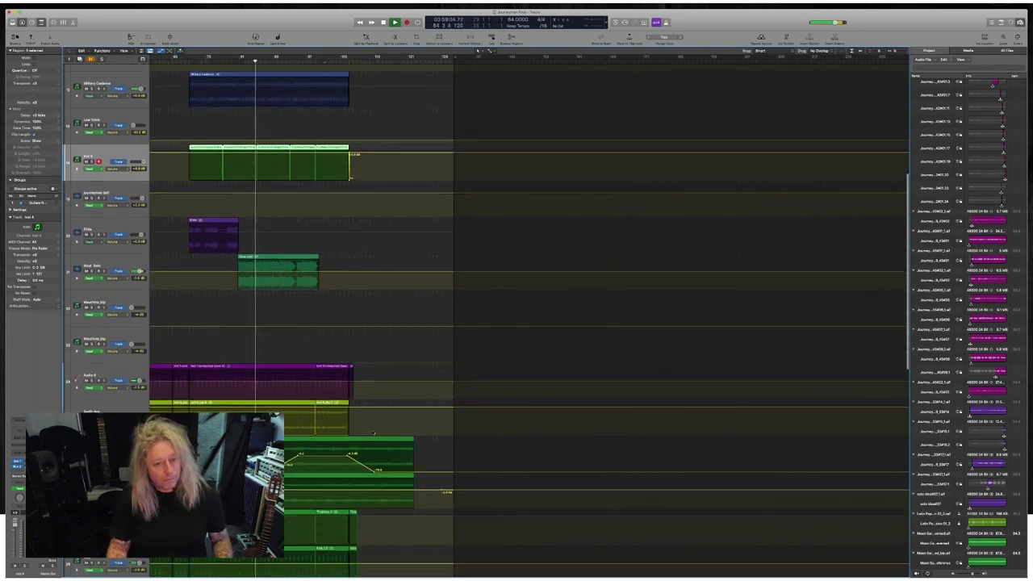
{"action": "scroll", "coordinate": [373, 434], "scroll_direction": "up", "scroll_amount": 6}
{"action": "key", "text": "space"}
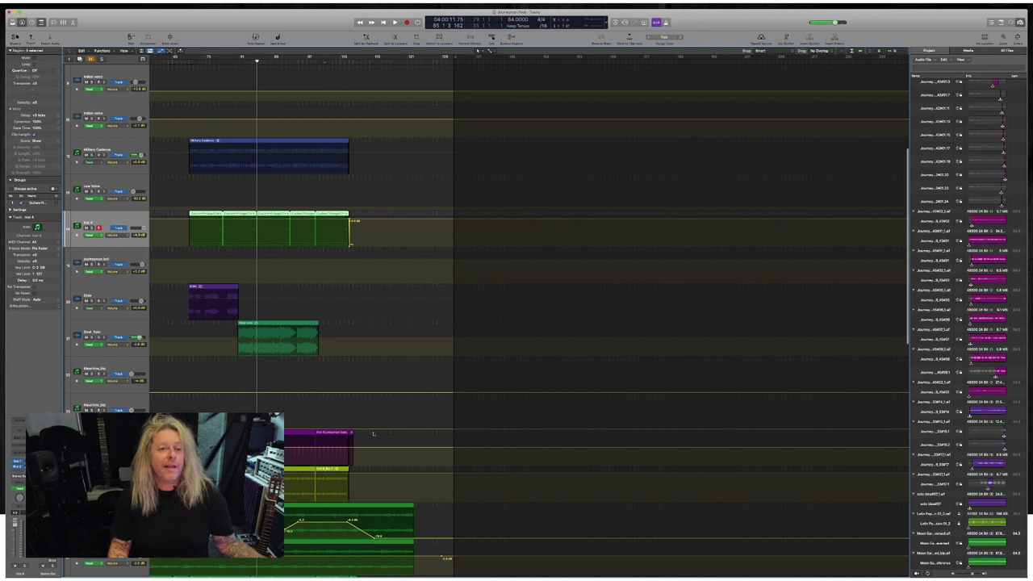